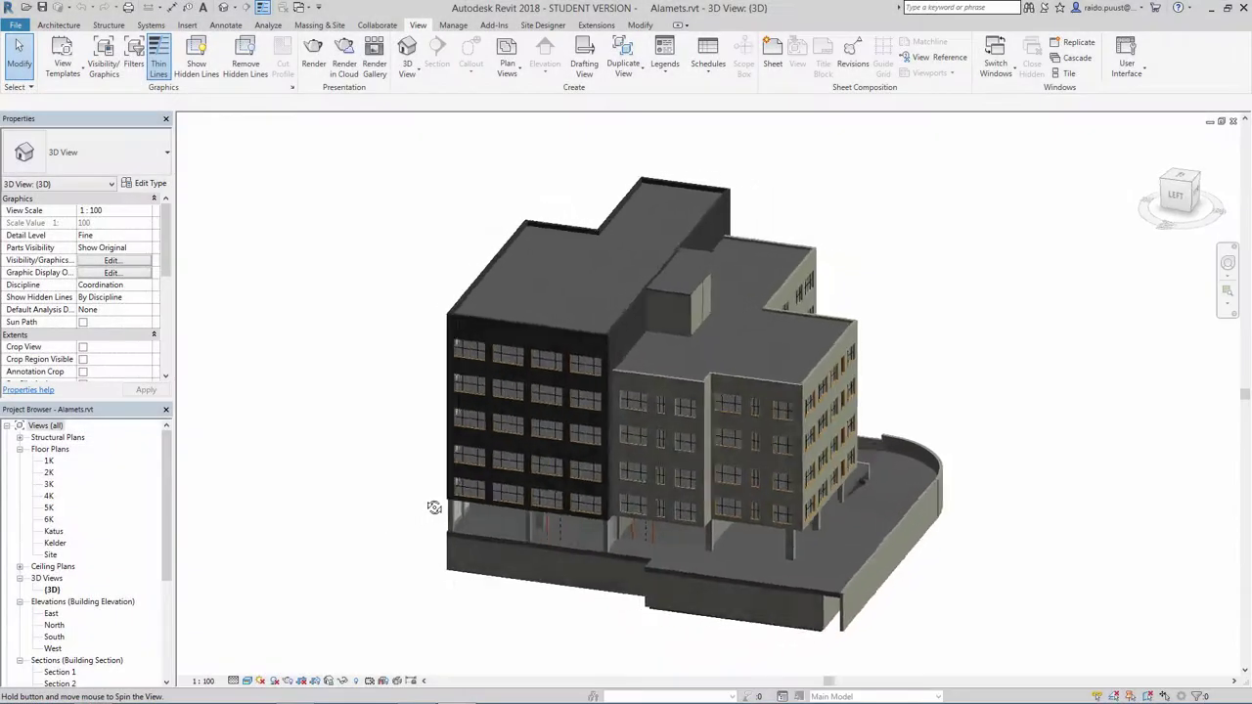
Orbit the Alamets building to a more frontal angle and zoom in.
shift+middle_drag(433, 506, 475, 499)
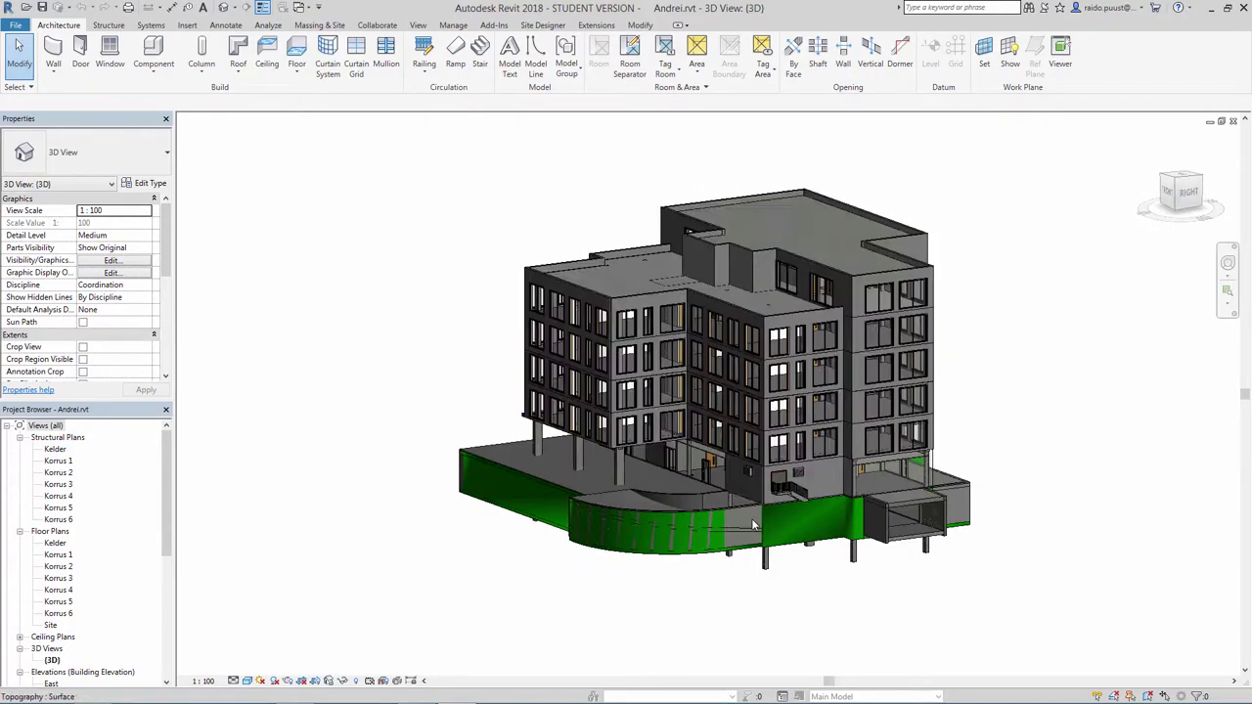
scroll(751, 523, up, 2)
scroll(752, 518, up, 2)
scroll(749, 510, up, 2)
scroll(746, 494, up, 2)
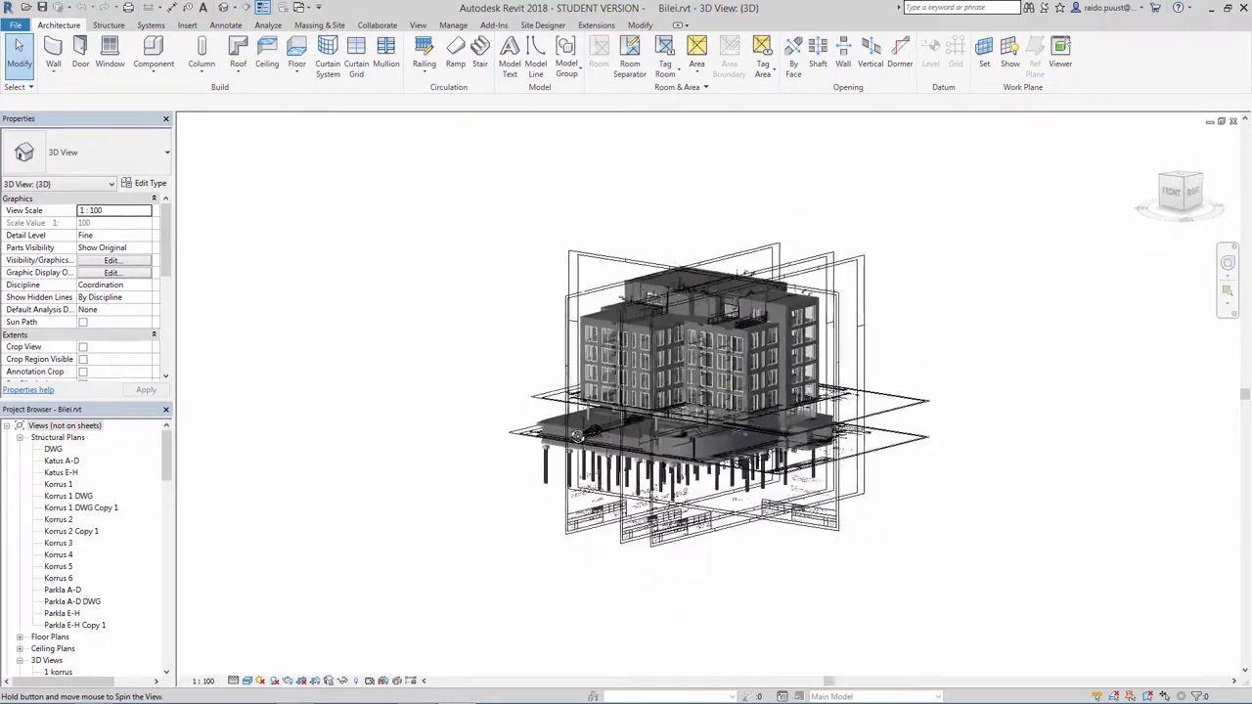
Zoom in and recentre the Bilei model, then orbit the Eskla building to another side.
scroll(691, 539, up, 2)
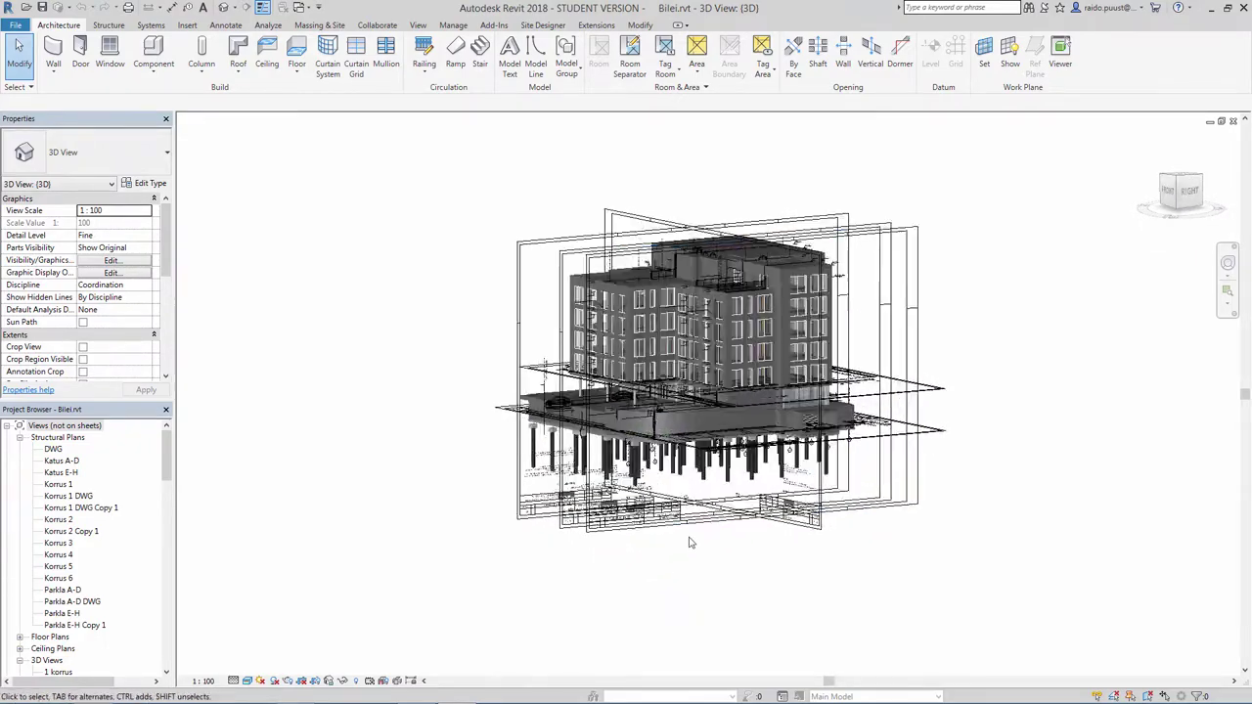
scroll(690, 539, up, 2)
scroll(691, 540, up, 2)
middle_drag(691, 539, 676, 588)
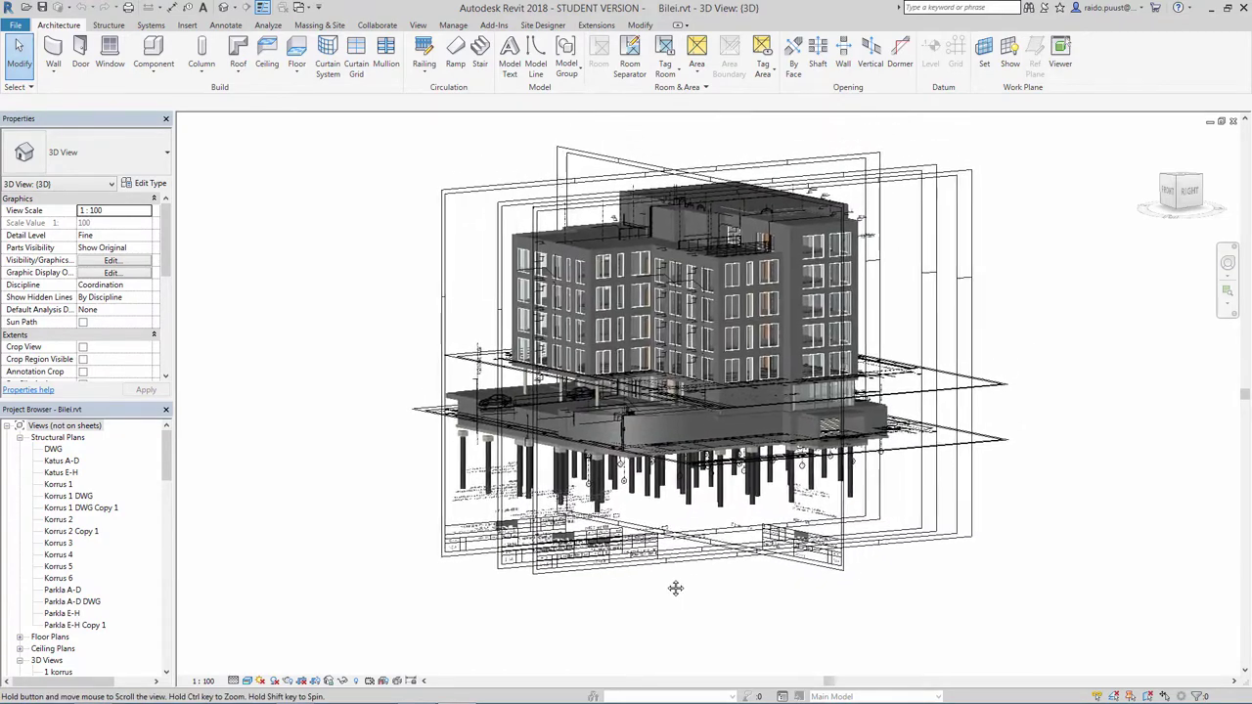
scroll(680, 509, up, 1)
scroll(682, 469, up, 2)
middle_drag(694, 479, 679, 527)
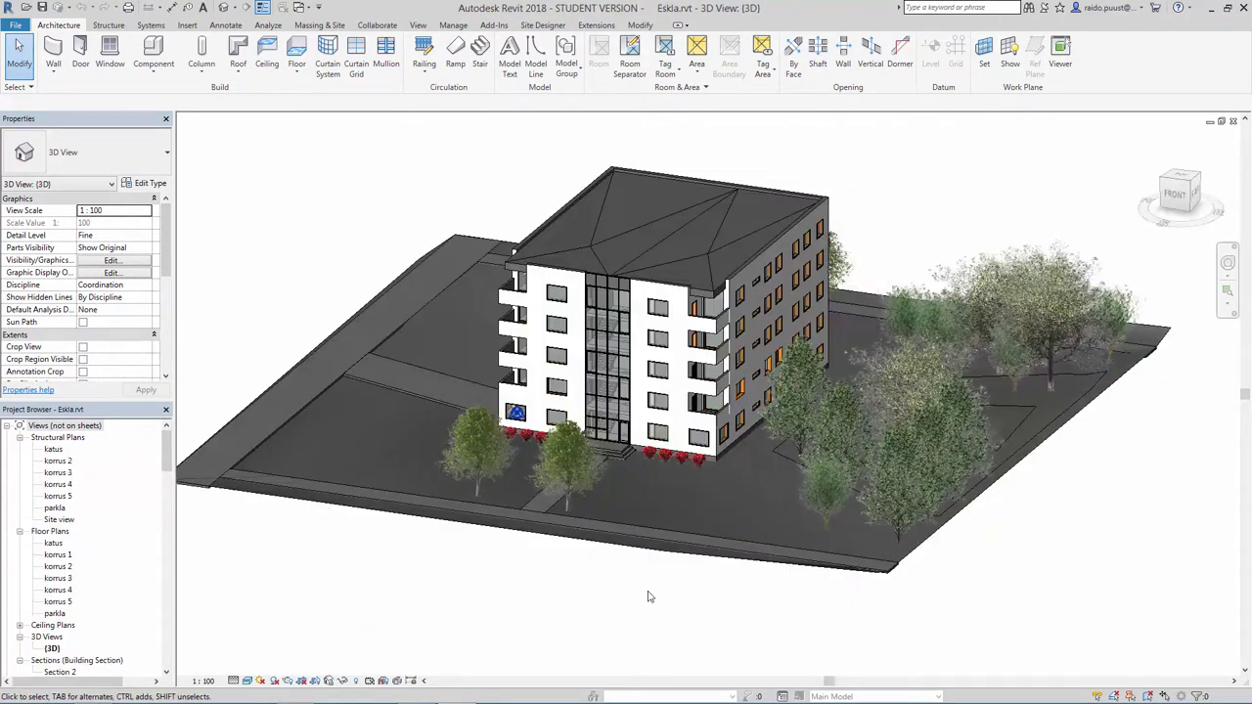
mouse_move(648, 596)
shift+middle_down()
mouse_move(603, 617)
mouse_move(722, 633)
shift+middle_up()
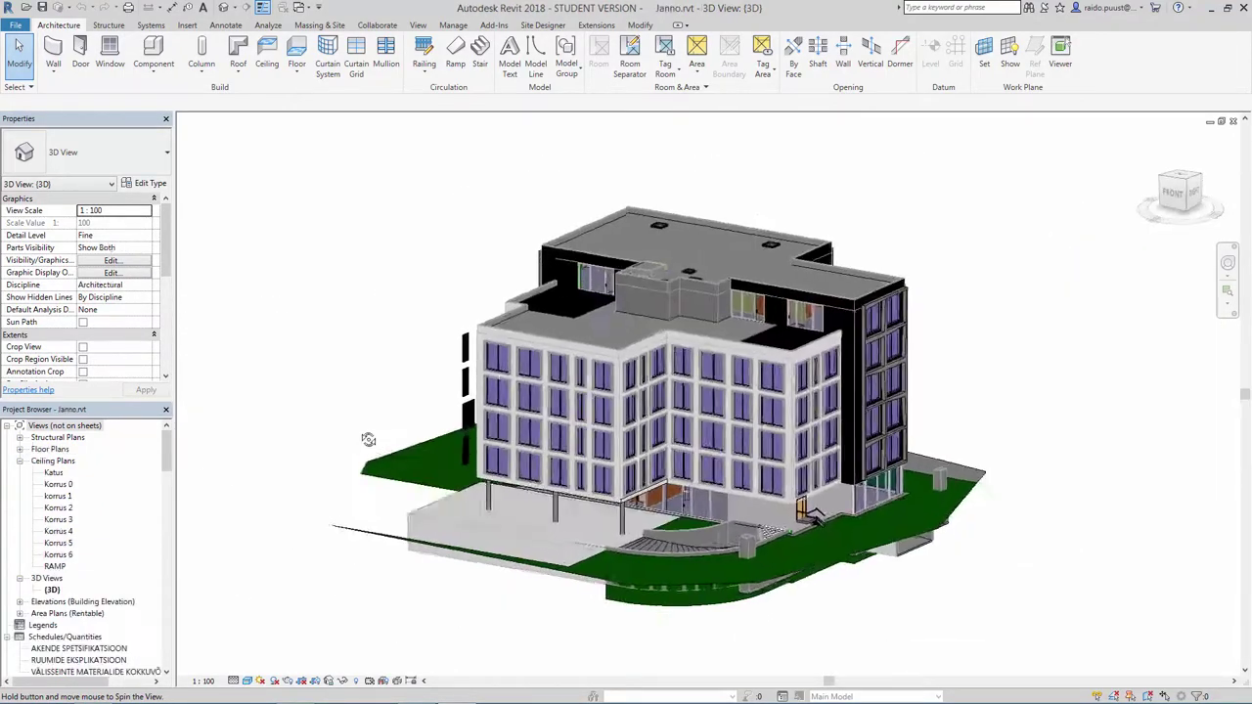
Orbit the Kaldamäe building toward its front and zoom in close.
mouse_move(391, 421)
shift+middle_down()
mouse_move(468, 446)
mouse_move(843, 492)
shift+middle_up()
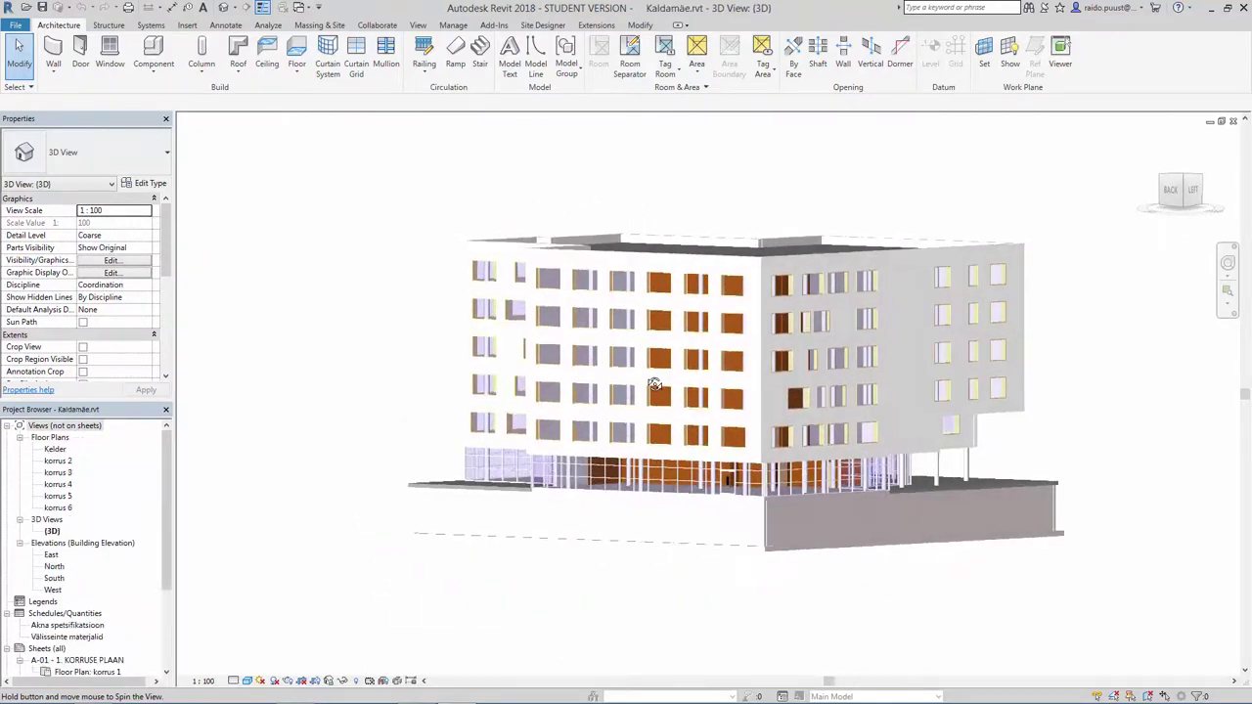
shift+middle_drag(657, 392, 673, 471)
scroll(674, 470, up, 3)
scroll(673, 471, up, 2)
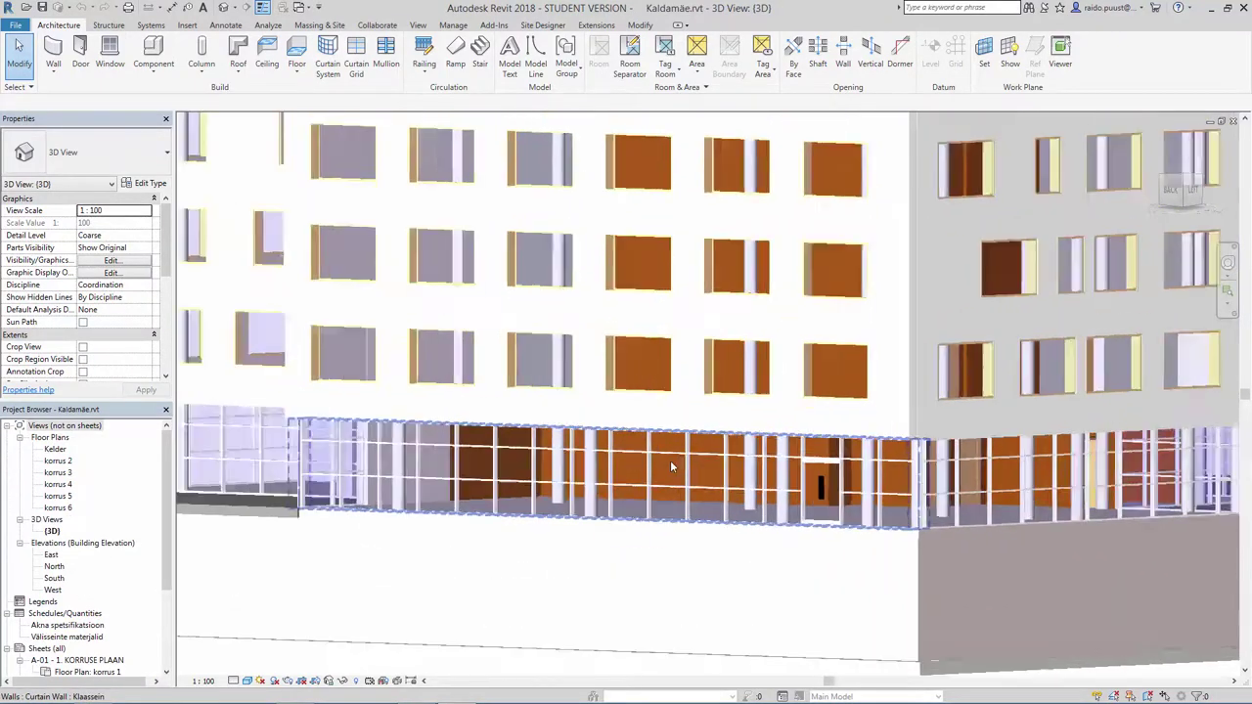
scroll(671, 467, up, 2)
scroll(671, 468, up, 2)
scroll(672, 468, up, 2)
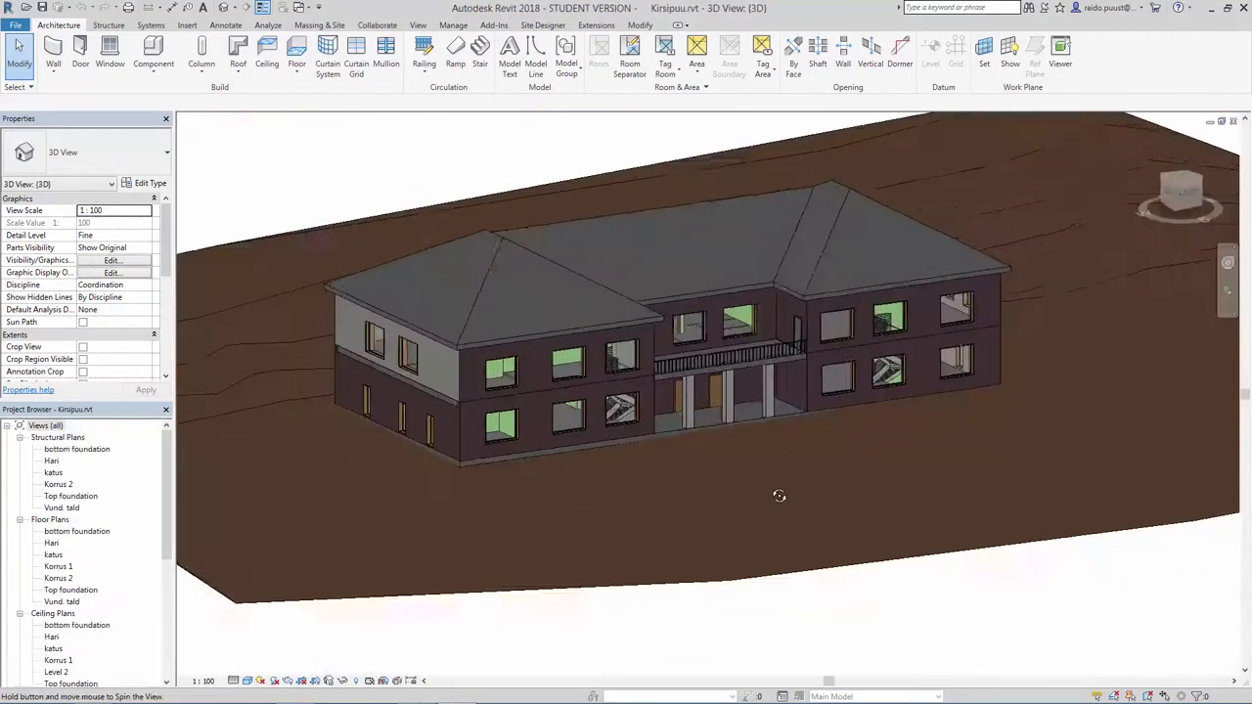
Turn the Kirsipuu house to a frontal view and zoom in, then orbit the Kulbok building.
shift+middle_drag(768, 489, 618, 461)
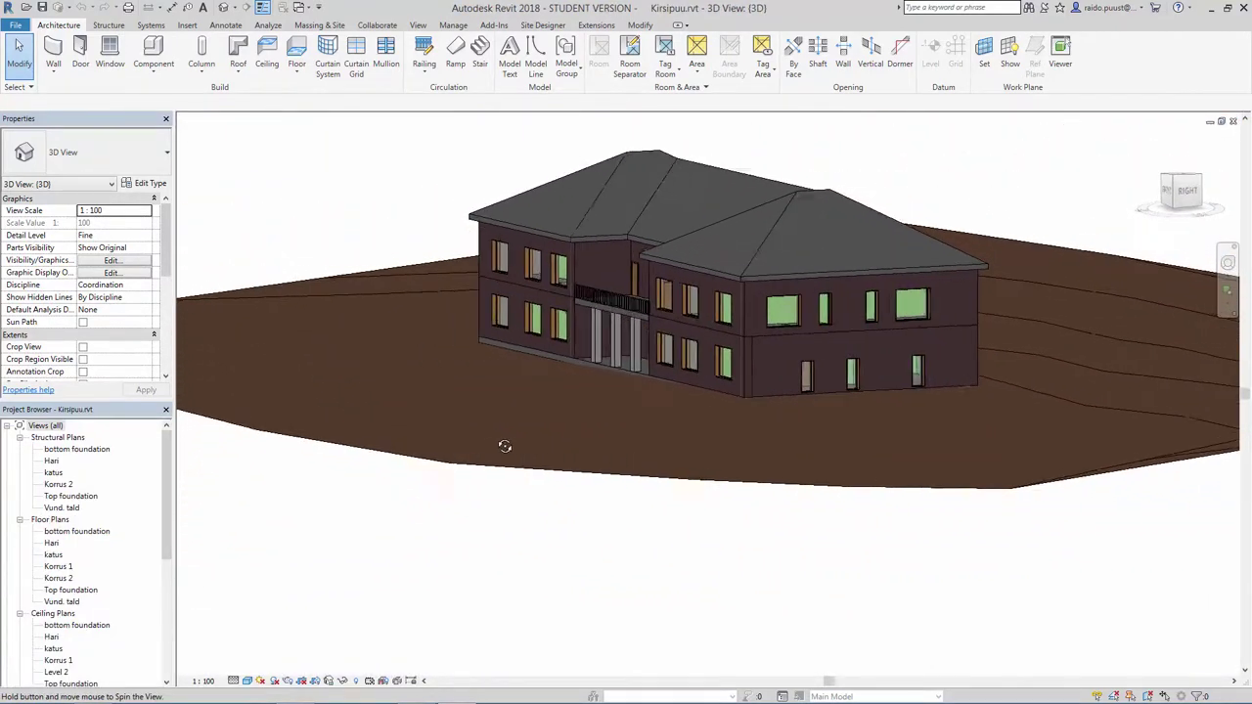
shift+middle_drag(505, 446, 573, 447)
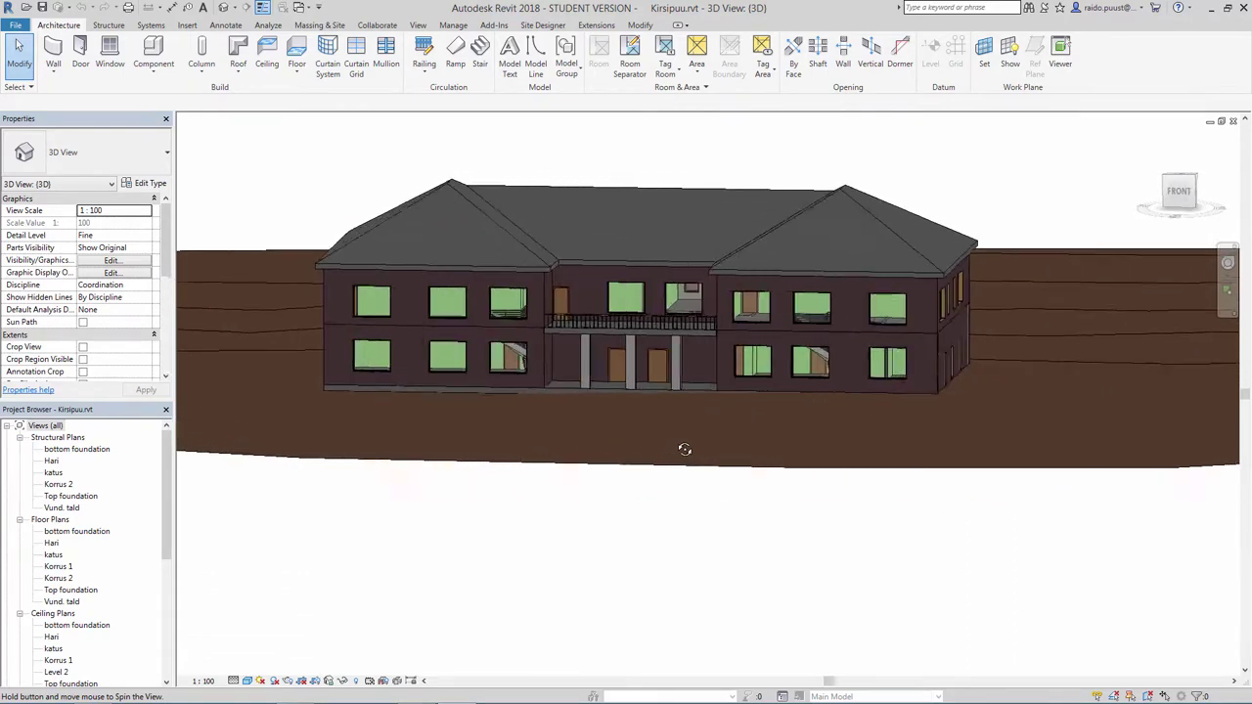
scroll(641, 342, up, 2)
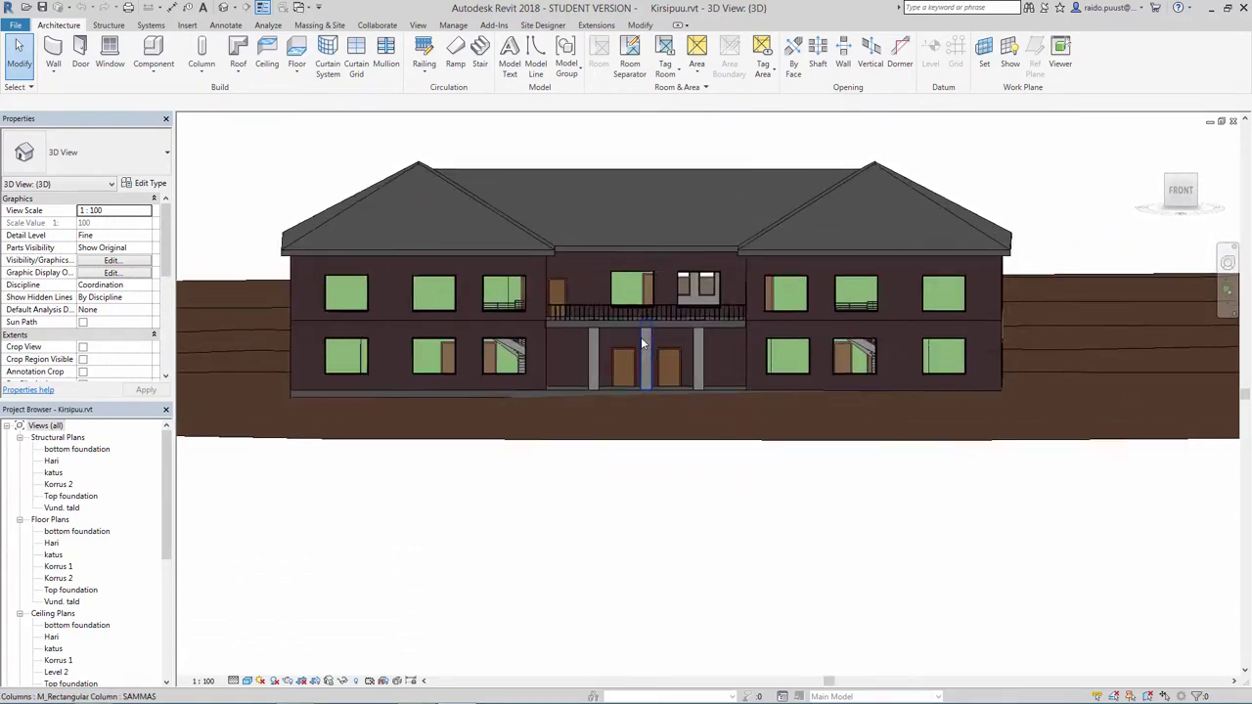
scroll(641, 342, up, 2)
scroll(641, 342, up, 2)
scroll(641, 342, up, 1)
scroll(641, 342, up, 1)
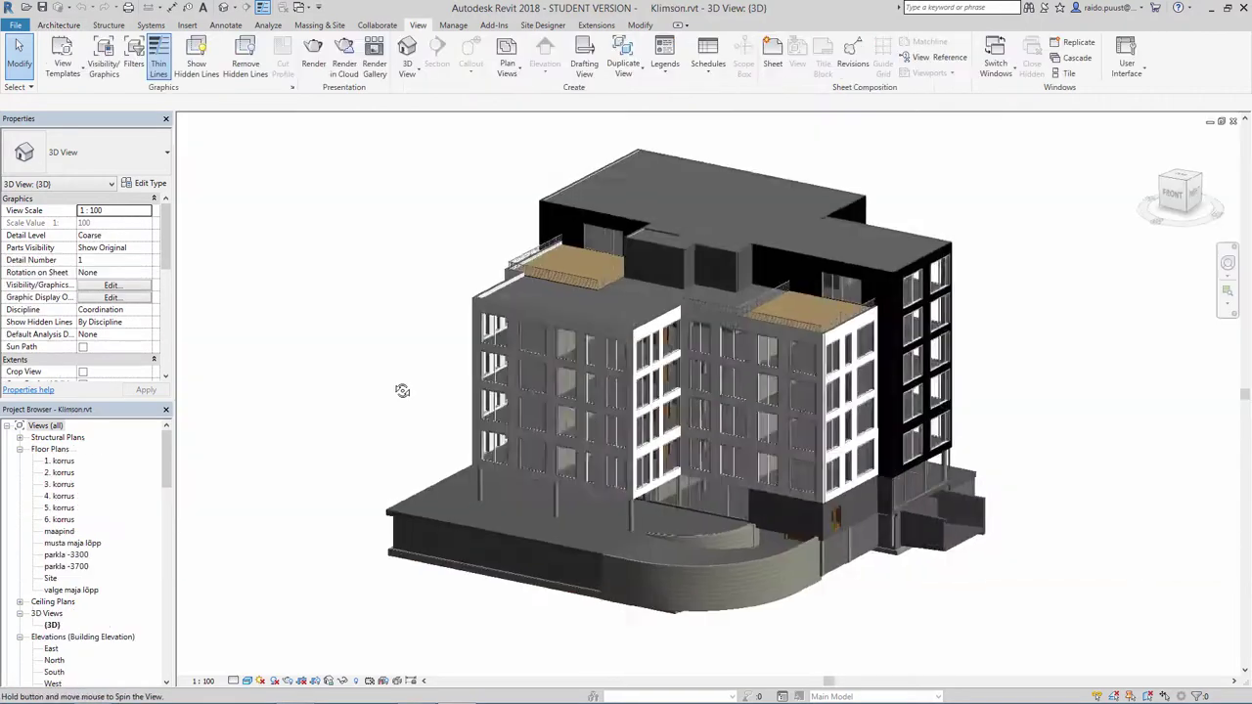
mouse_move(401, 385)
shift+middle_down()
mouse_move(494, 386)
mouse_move(686, 332)
mouse_move(671, 317)
shift+middle_up()
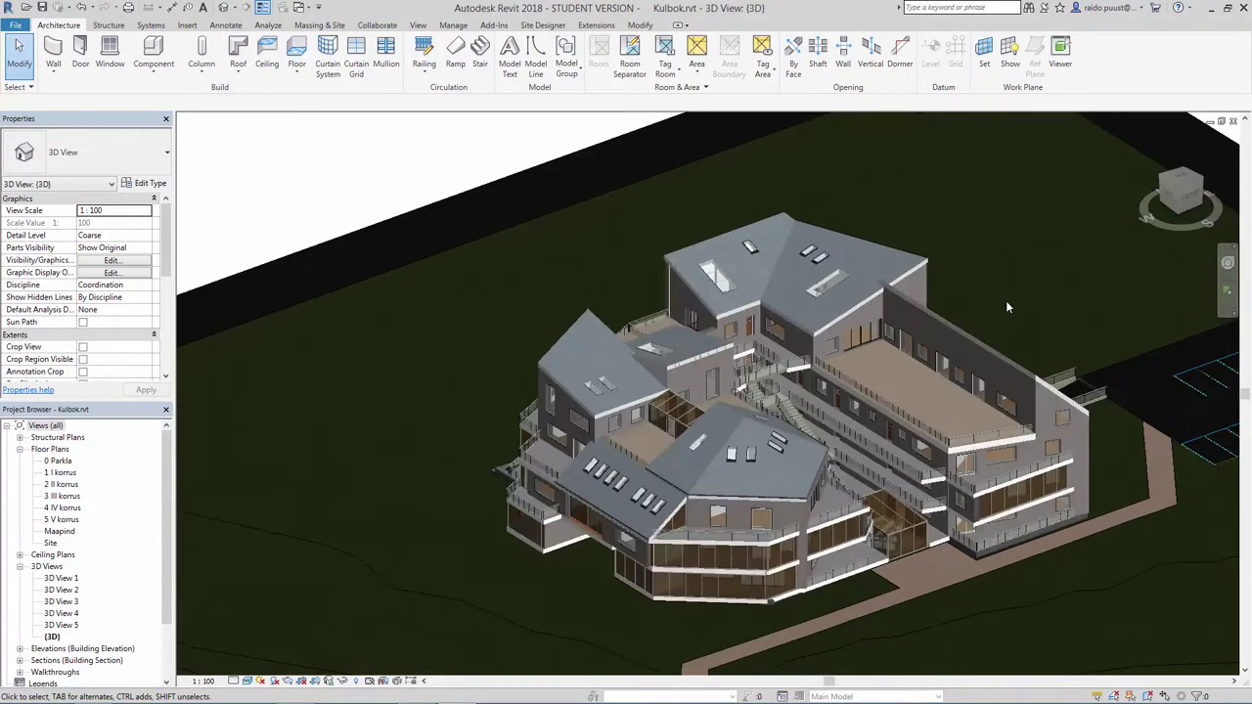
Orbit Kulbok and zoom into its central stairs, then orbit the Lauring site to its front.
mouse_move(1006, 307)
shift+middle_down()
mouse_move(877, 387)
mouse_move(753, 420)
mouse_move(765, 416)
mouse_move(744, 333)
shift+middle_up()
scroll(743, 332, up, 4)
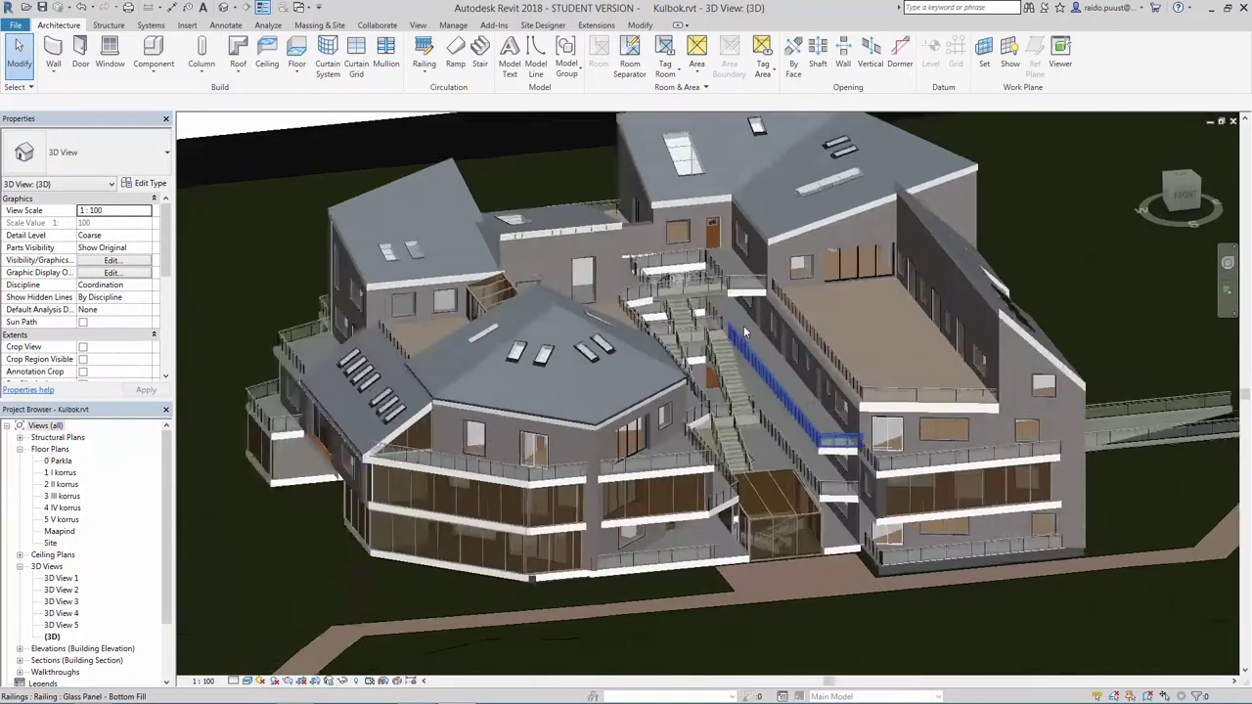
scroll(743, 332, up, 2)
scroll(744, 333, up, 2)
scroll(744, 333, up, 2)
scroll(744, 332, up, 2)
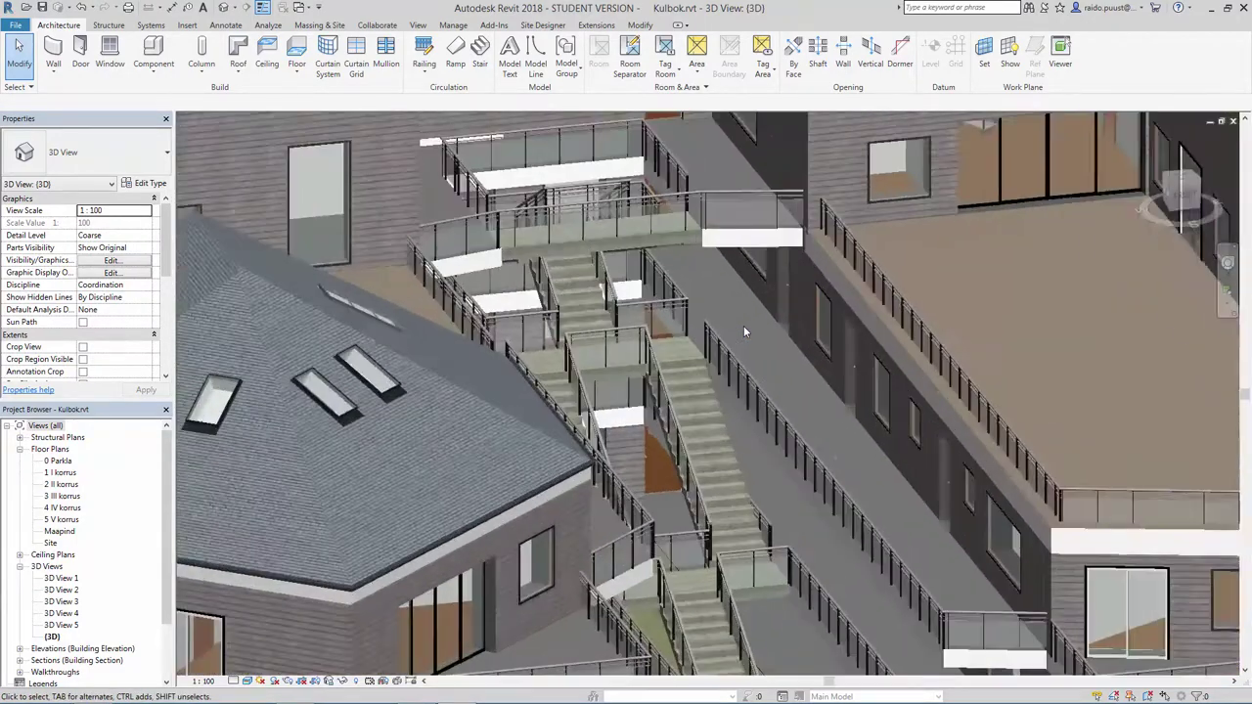
mouse_move(486, 398)
shift+middle_down()
mouse_move(627, 379)
mouse_move(750, 343)
mouse_move(781, 371)
mouse_move(797, 440)
shift+middle_up()
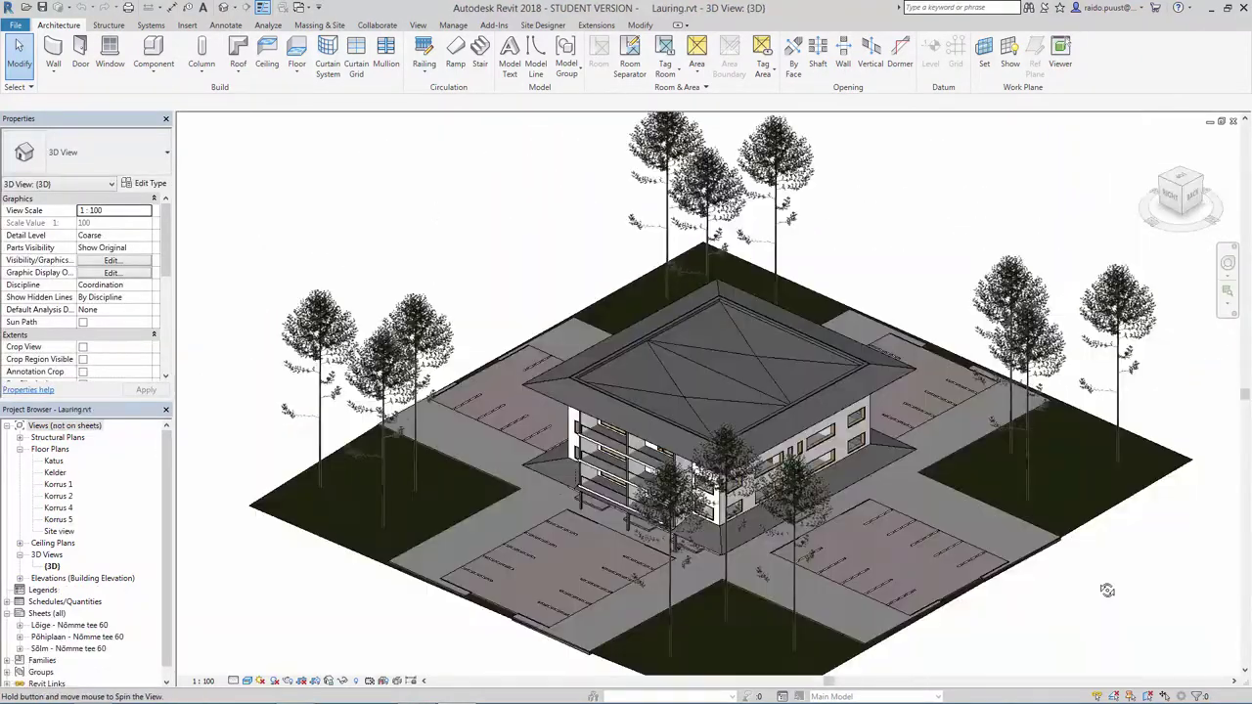
mouse_move(1103, 580)
shift+middle_down()
mouse_move(1123, 556)
mouse_move(1245, 553)
mouse_move(1229, 568)
mouse_move(1246, 565)
shift+middle_up()
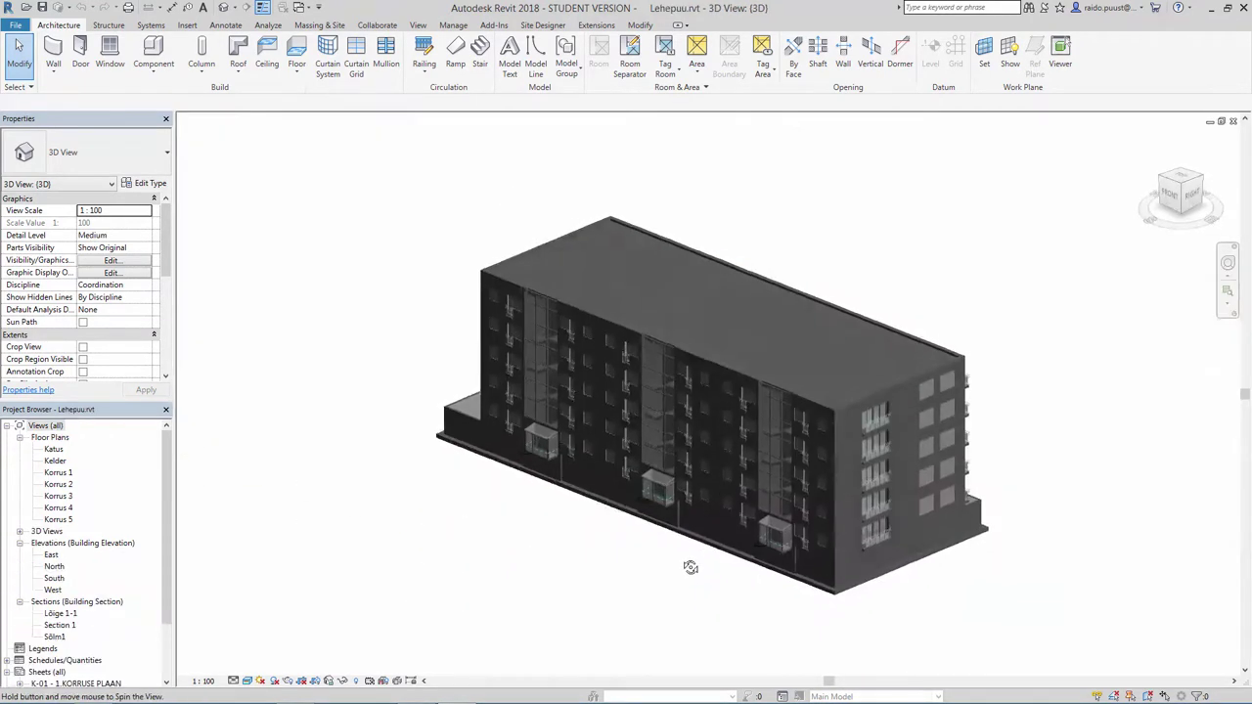
Turn the Lehepuu block to its front and left end, then orbit the Lepik and Maasepp buildings.
shift+middle_drag(749, 515, 796, 504)
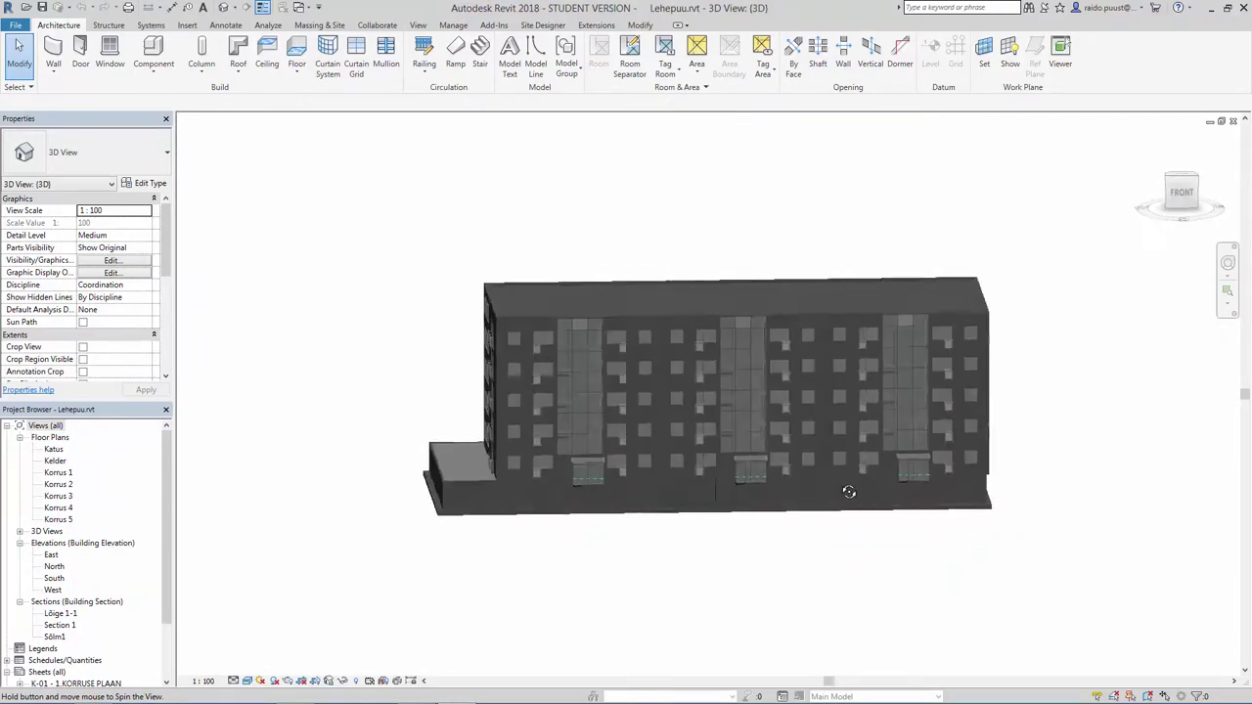
shift+middle_drag(955, 470, 1001, 469)
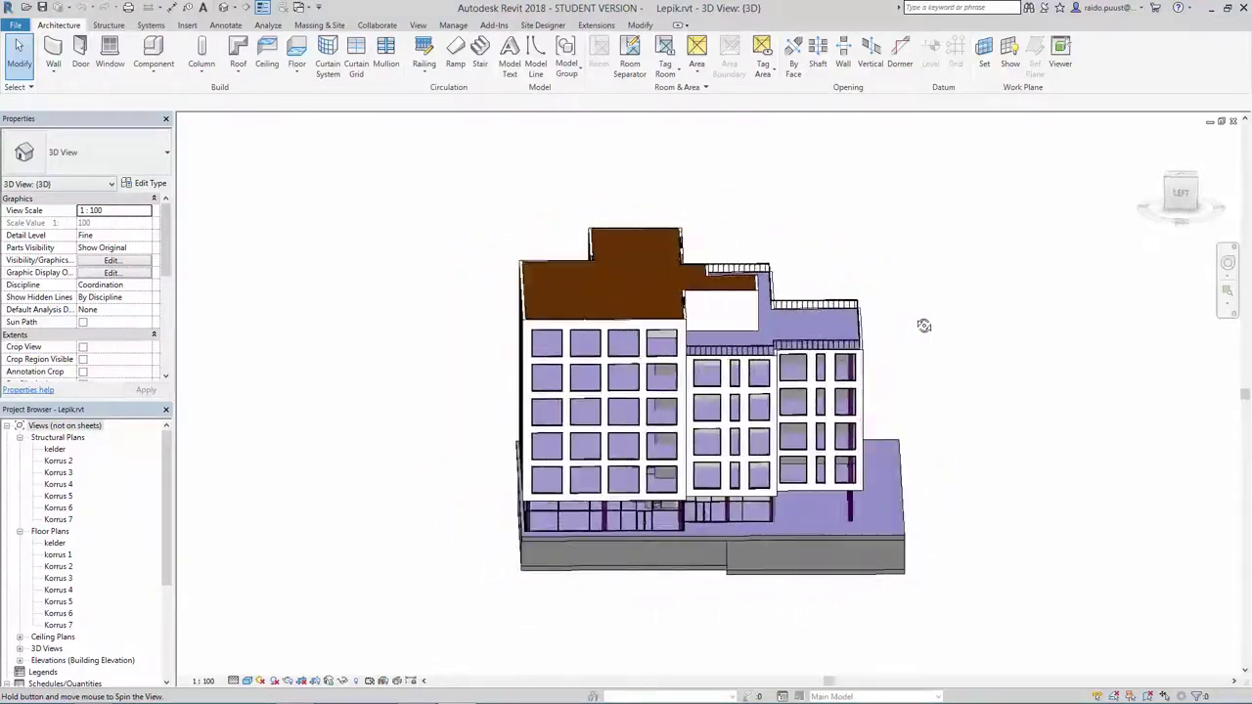
shift+middle_drag(924, 326, 926, 325)
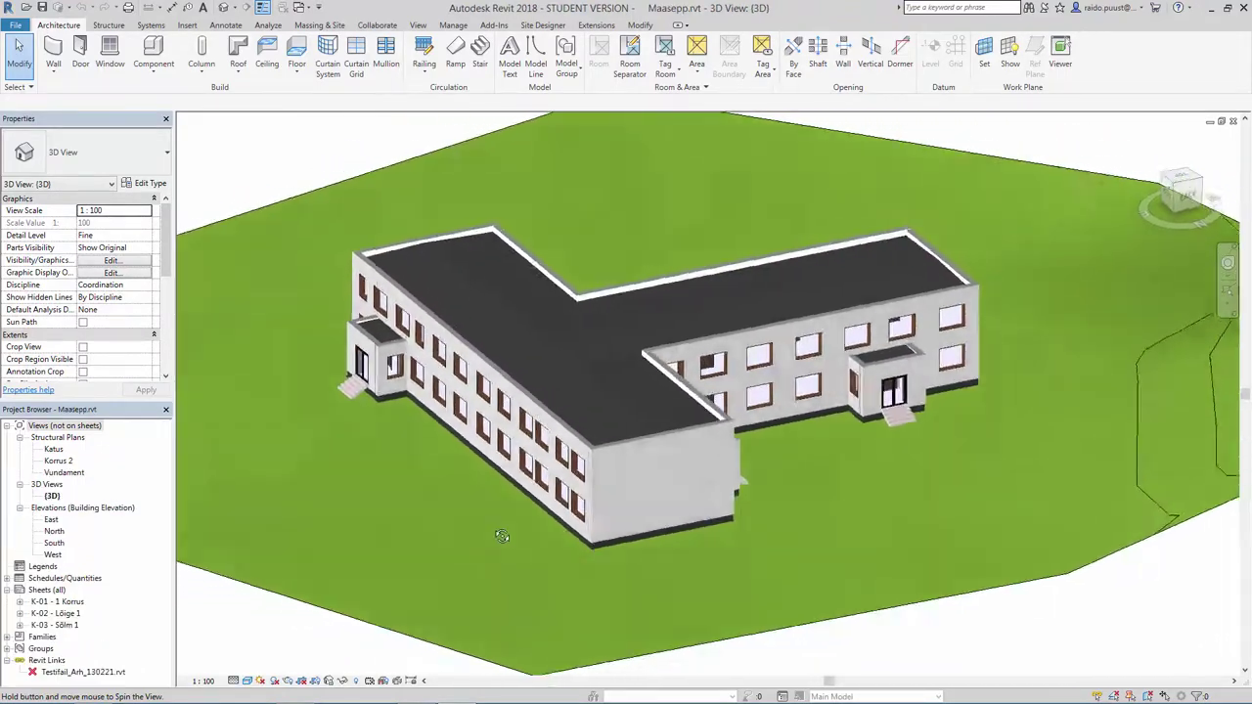
shift+middle_drag(456, 517, 254, 477)
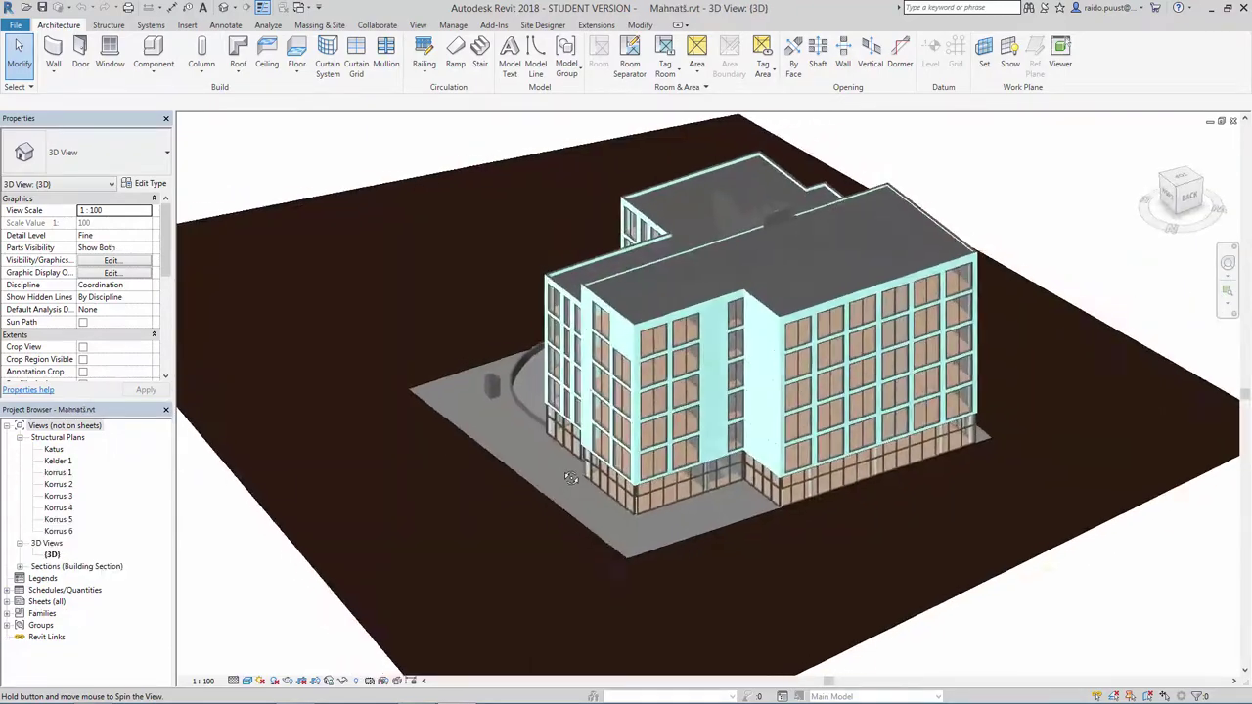
Orbit and zoom the tall light-blue building, then orbit Ojakallas and Ratassepp to show their sides.
mouse_move(783, 430)
shift+middle_down()
mouse_move(751, 430)
mouse_move(893, 396)
mouse_move(992, 439)
shift+middle_up()
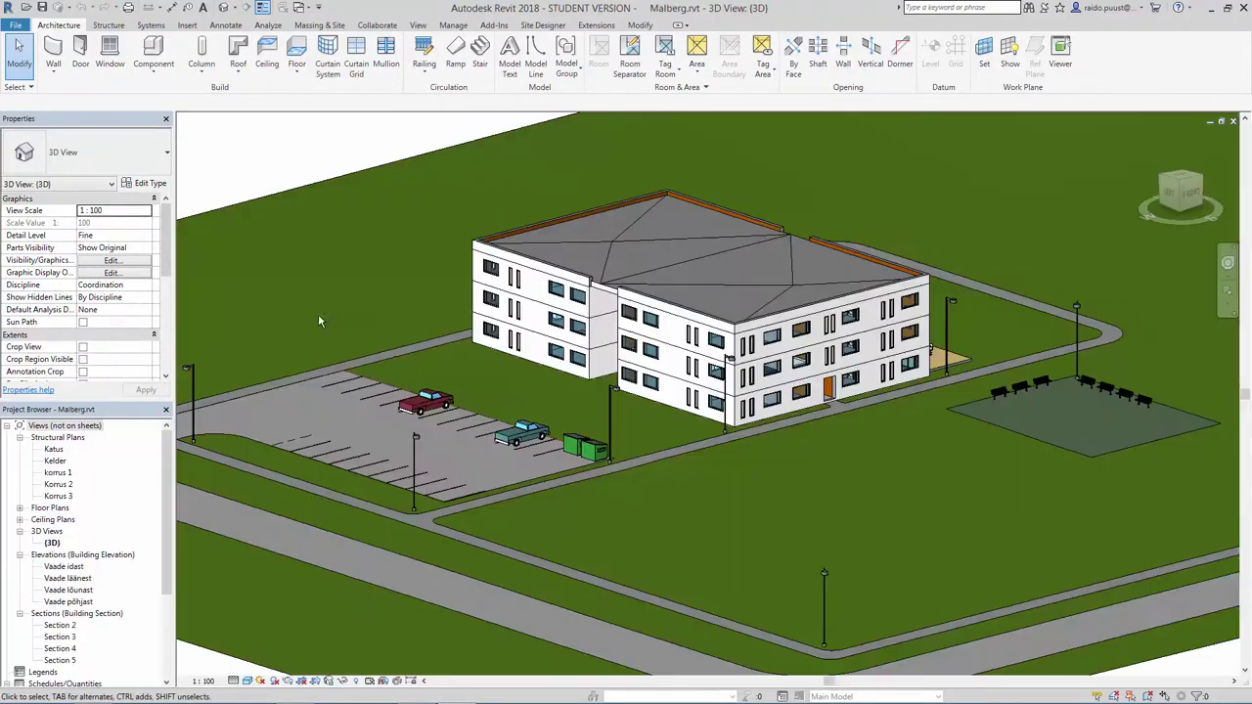
mouse_move(319, 320)
shift+middle_down()
mouse_move(501, 339)
mouse_move(551, 322)
mouse_move(523, 320)
shift+middle_up()
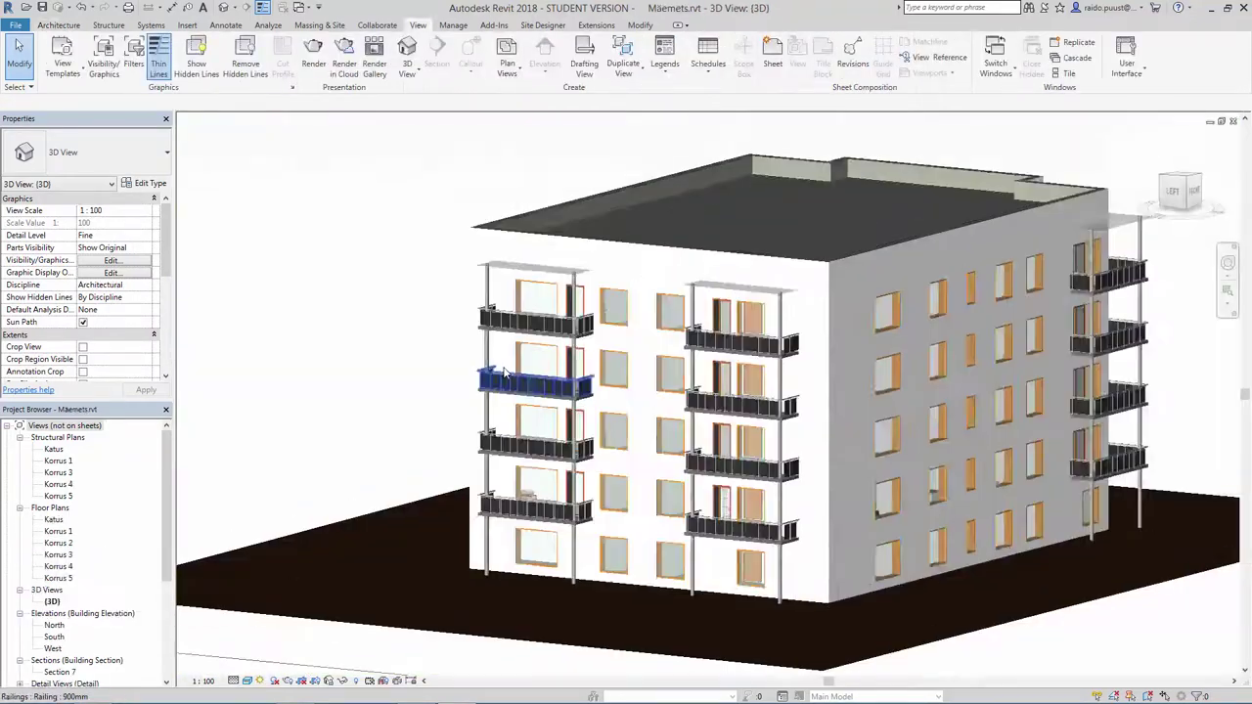
scroll(505, 373, up, 3)
scroll(505, 373, up, 3)
scroll(504, 373, up, 2)
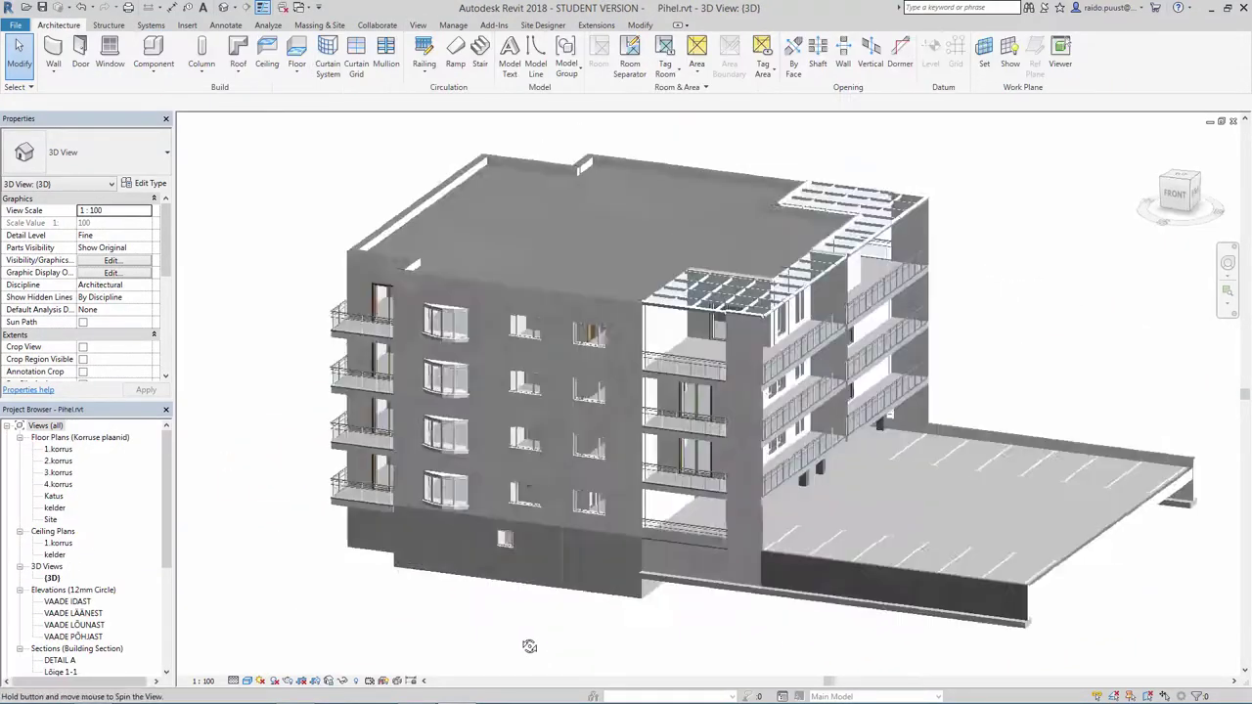
shift+middle_drag(530, 647, 434, 623)
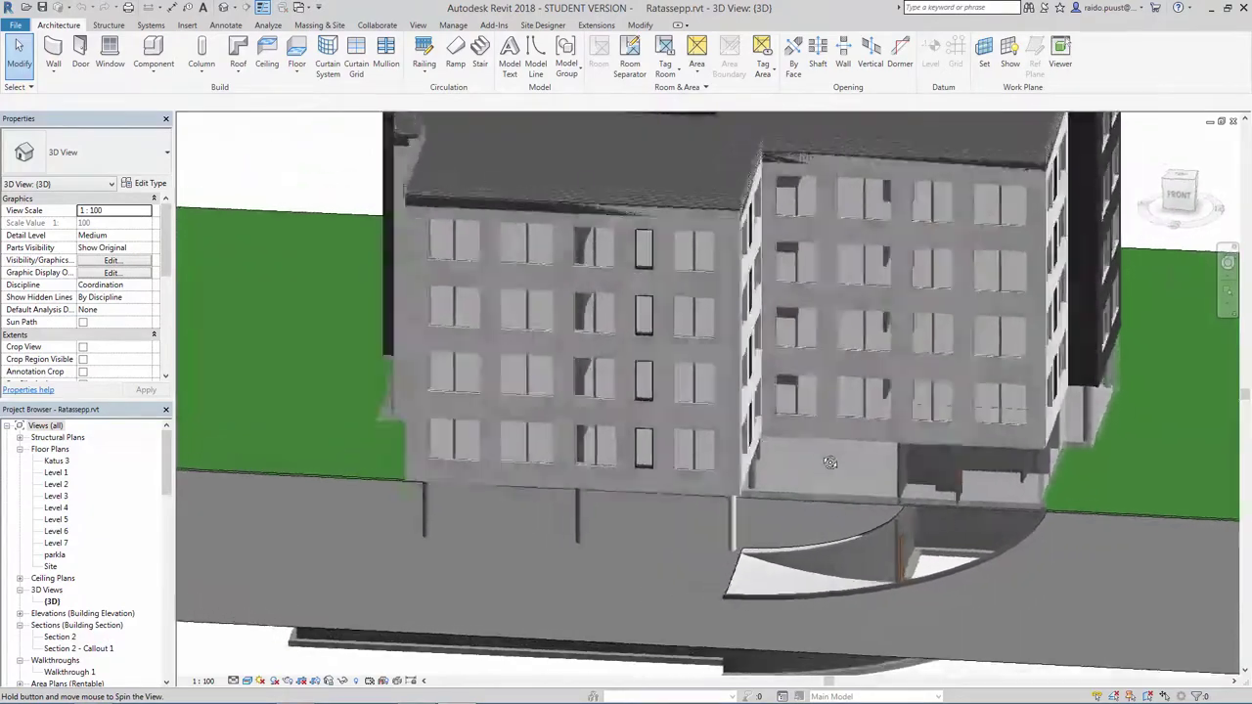
shift+middle_drag(829, 462, 984, 441)
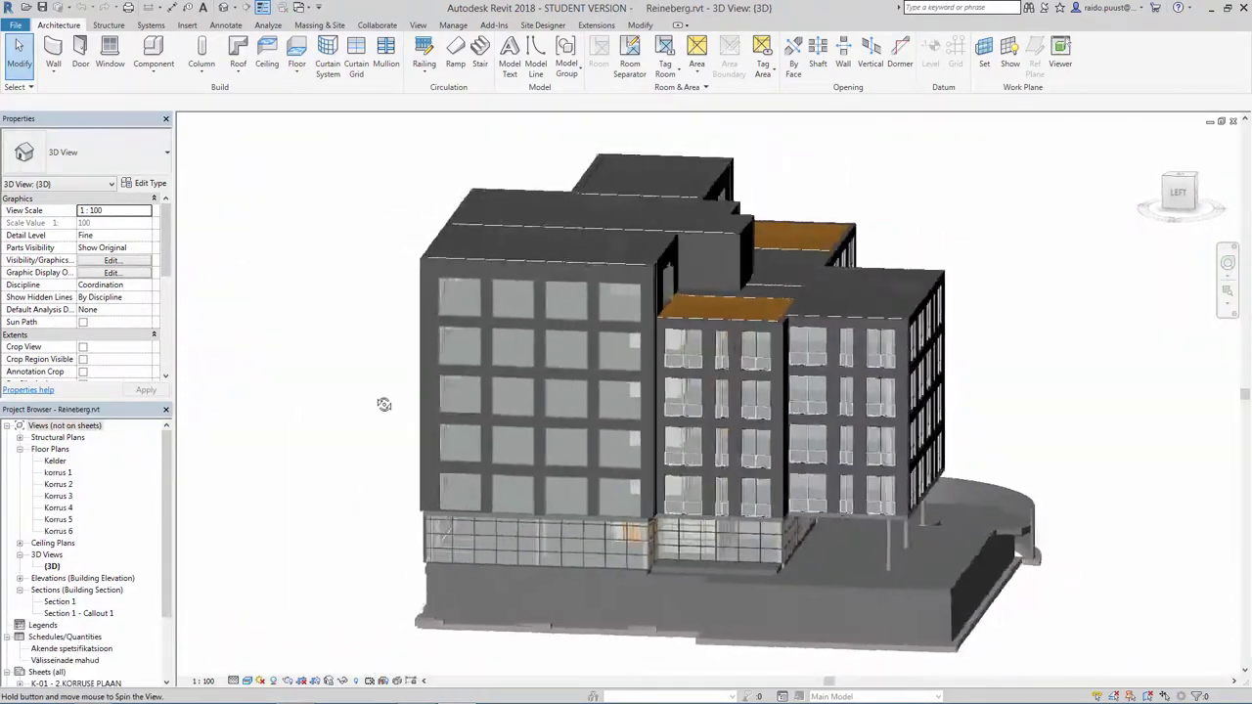
Turn Reineberg to its front facade and zoom onto the ground-floor glazing.
mouse_move(384, 404)
shift+middle_down()
mouse_move(503, 376)
mouse_move(448, 353)
shift+middle_up()
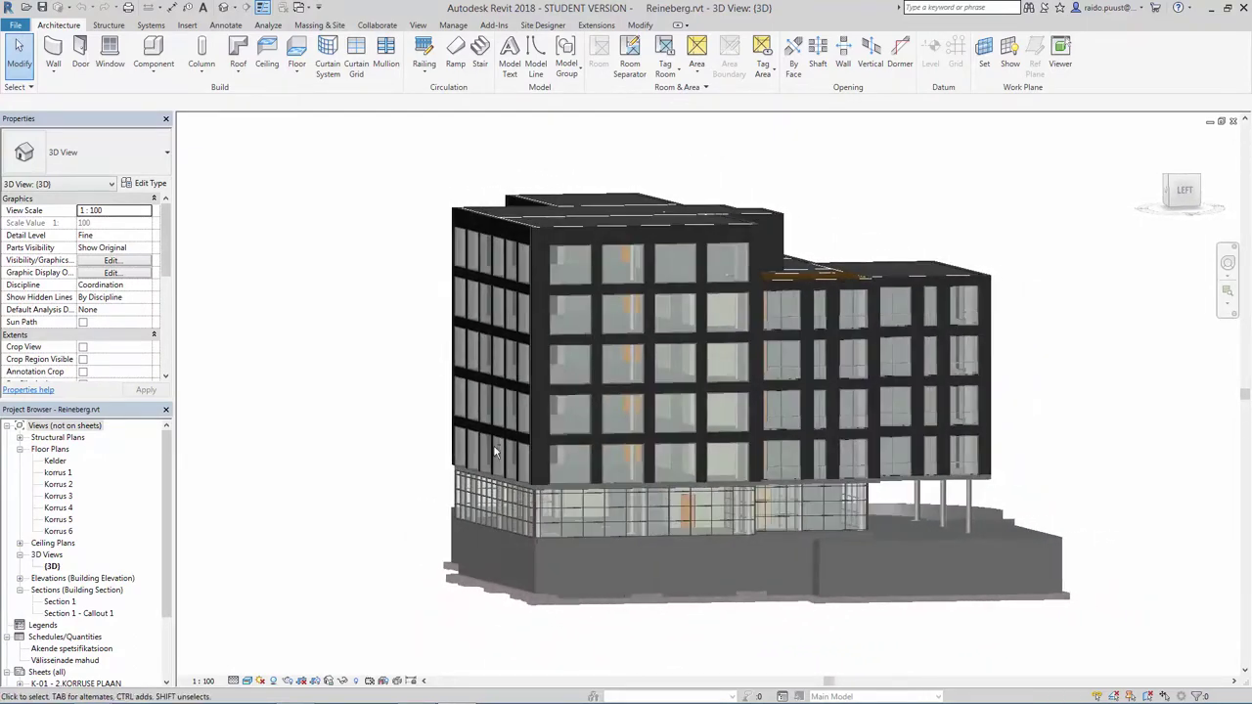
scroll(562, 510, up, 2)
scroll(562, 511, up, 3)
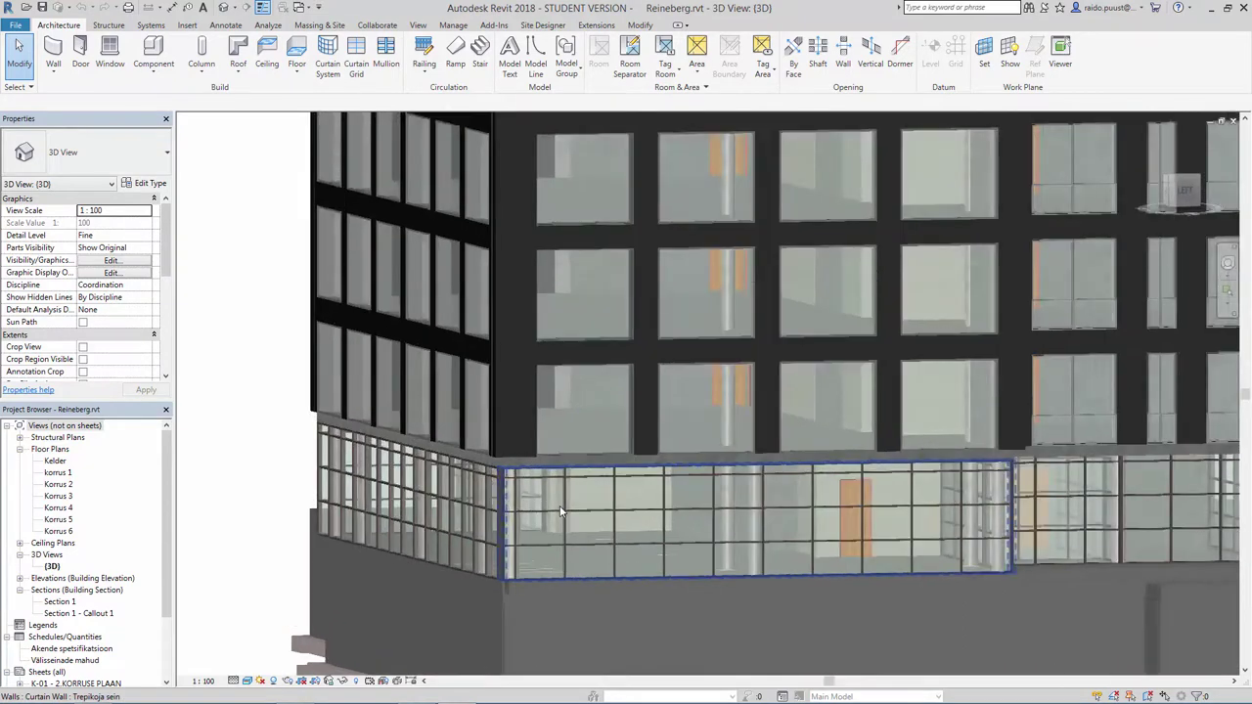
scroll(562, 510, up, 1)
scroll(562, 509, up, 2)
scroll(559, 506, up, 2)
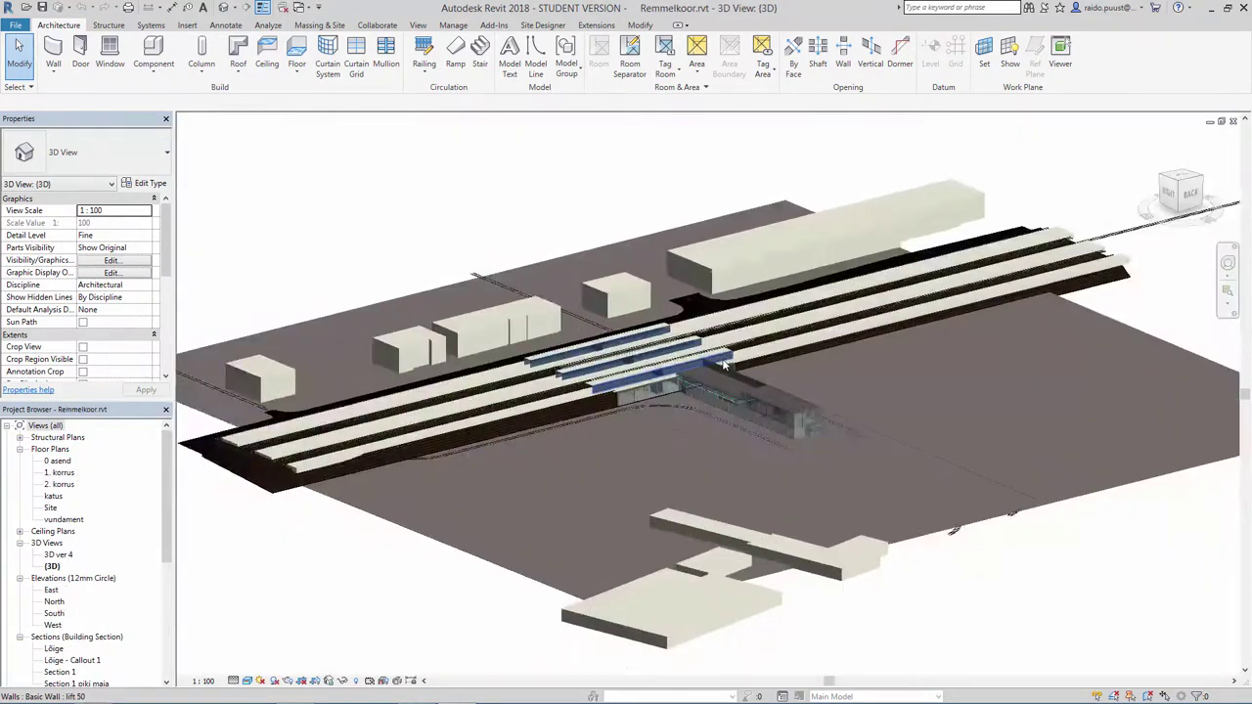
Zoom into the Remmelkoor station and orbit down to face its glazed facade.
scroll(724, 365, up, 2)
scroll(724, 365, up, 2)
scroll(724, 365, up, 2)
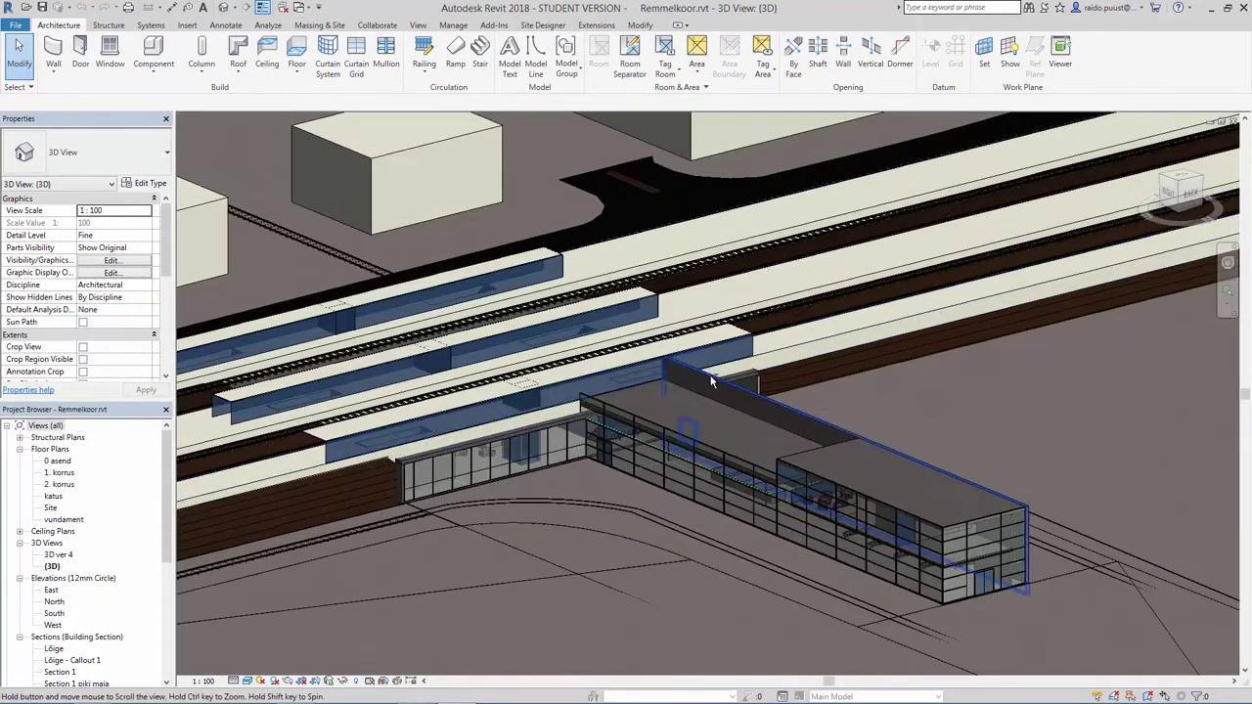
shift+middle_drag(711, 381, 906, 491)
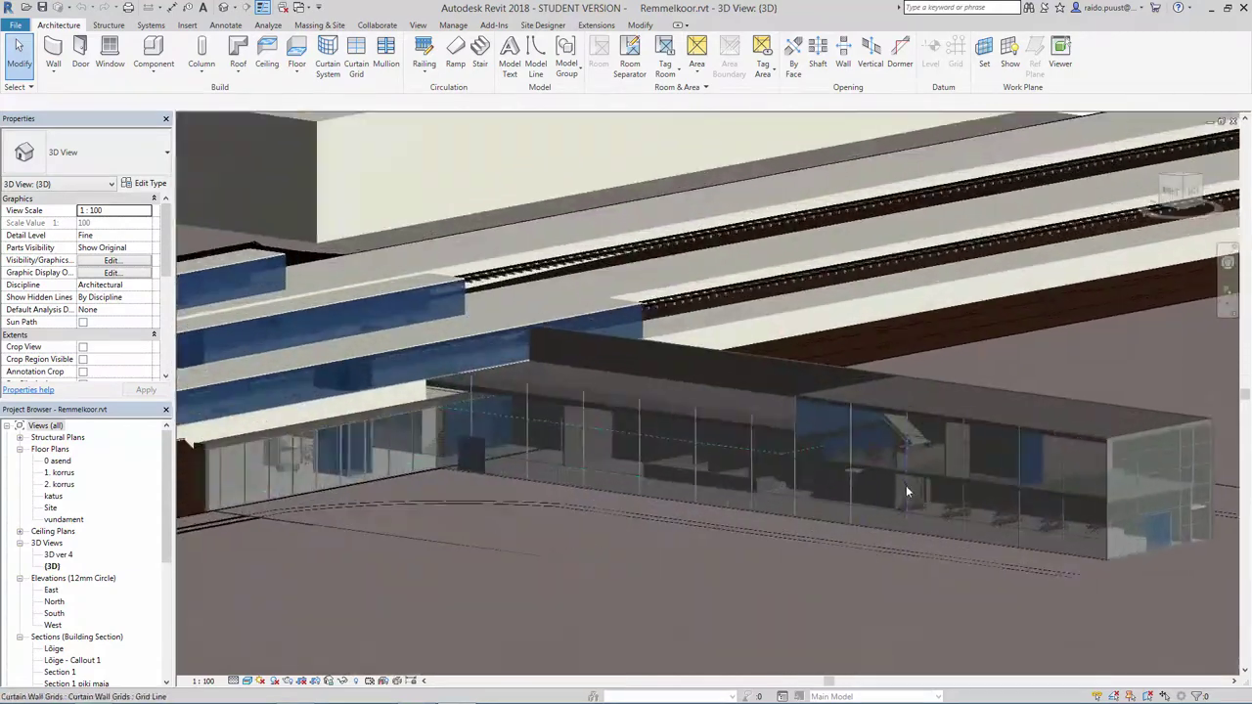
scroll(906, 487, up, 1)
scroll(906, 487, up, 1)
scroll(906, 487, up, 2)
scroll(906, 487, up, 2)
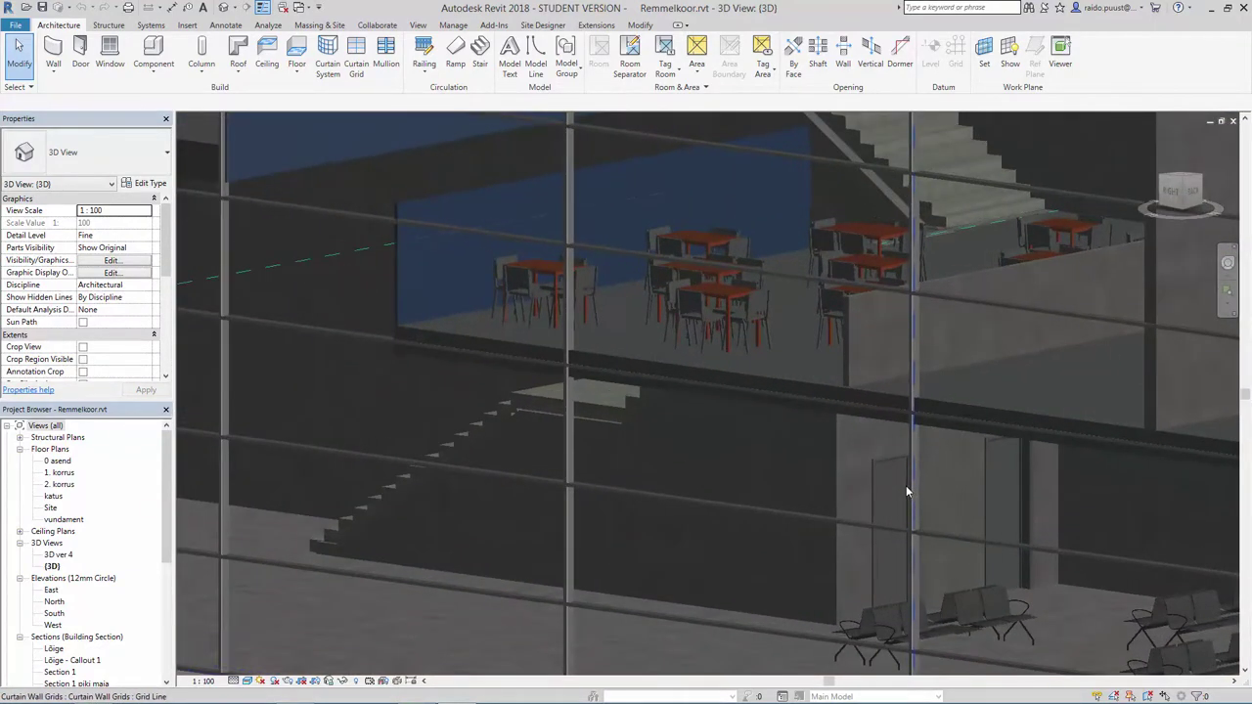
Orbit around the Rubinstein house and zoom back out.
mouse_move(854, 422)
shift+middle_down()
mouse_move(746, 442)
mouse_move(684, 417)
shift+middle_up()
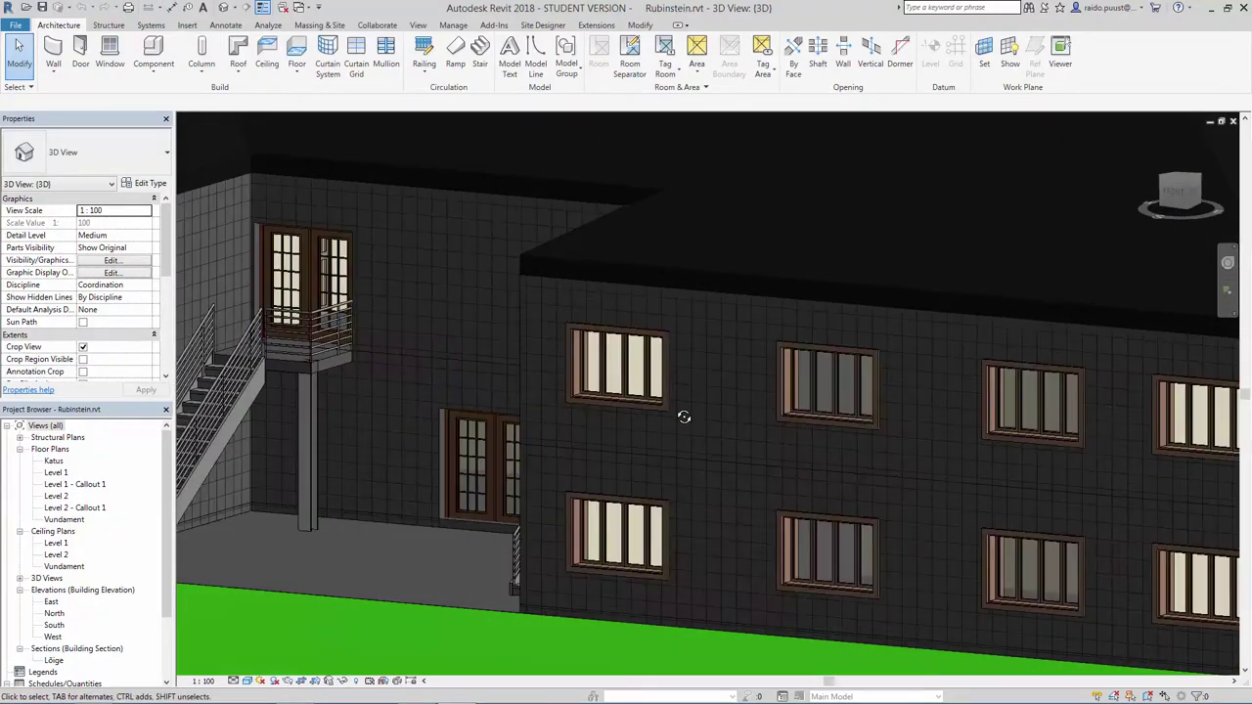
scroll(675, 406, down, 3)
scroll(674, 406, down, 2)
scroll(674, 407, down, 1)
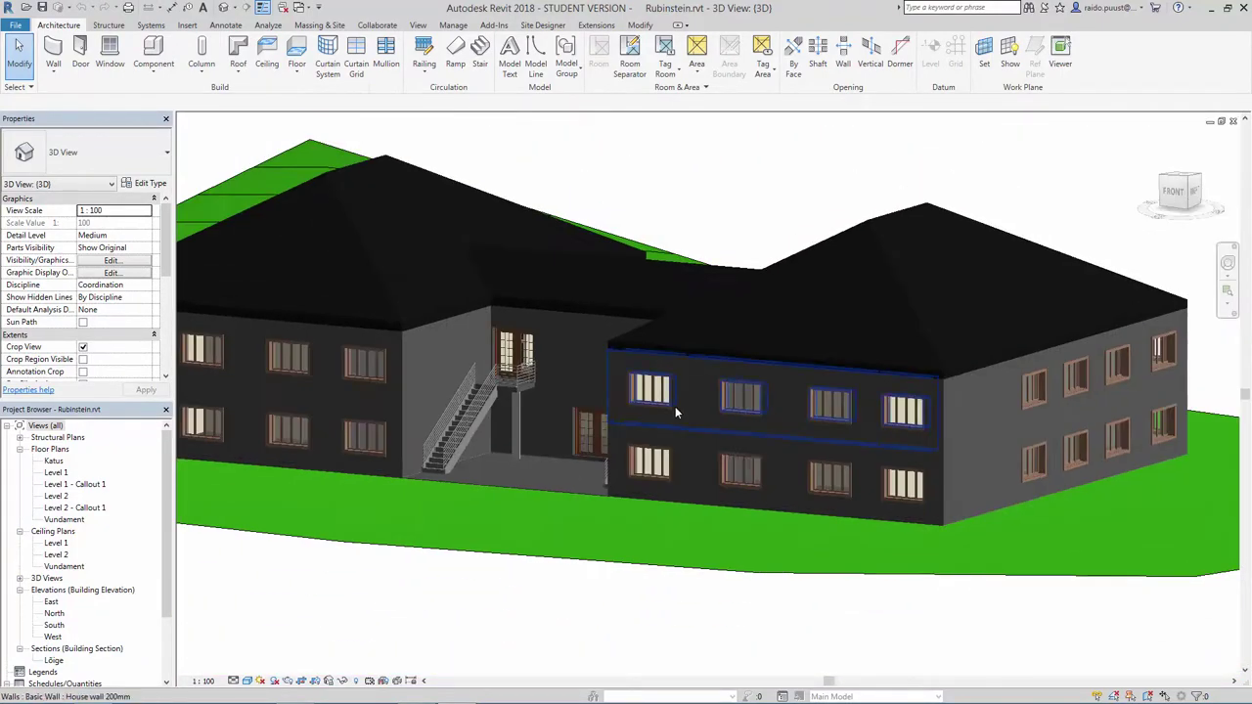
scroll(645, 447, up, 2)
Orbit the Runtal building to a new viewpoint, then zoom and pan down onto Rüütel's base.
scroll(646, 447, up, 2)
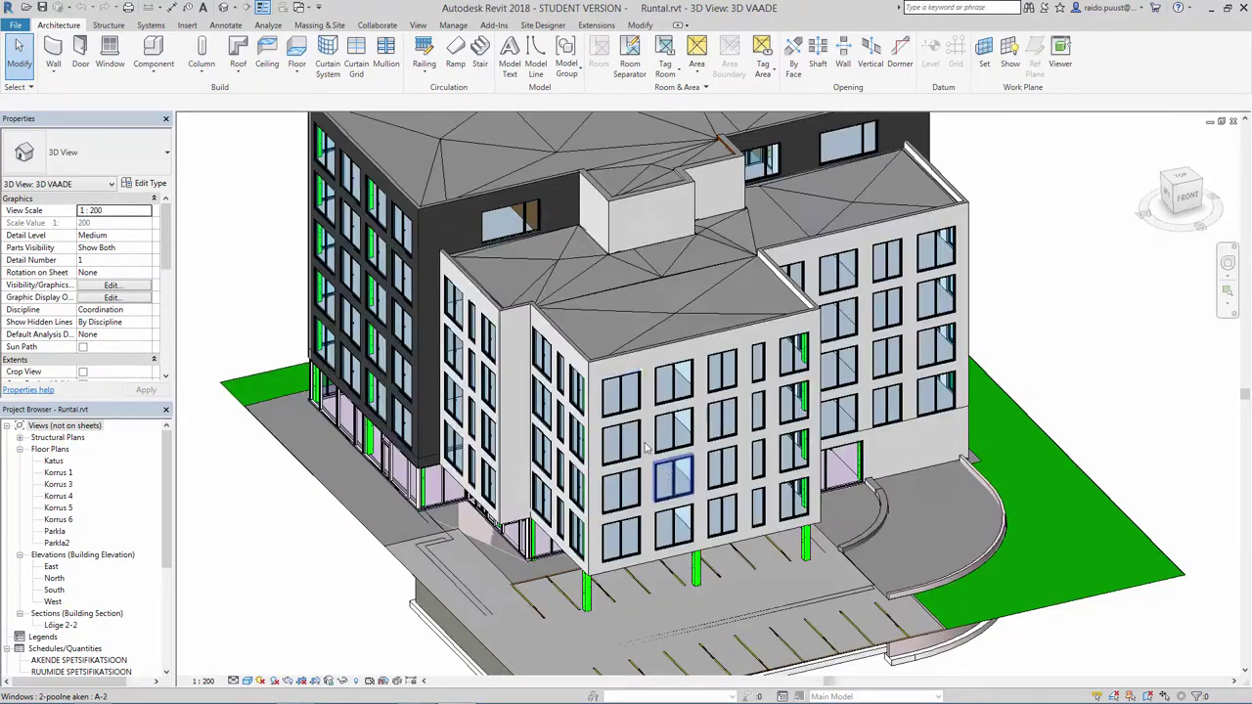
mouse_move(646, 447)
shift+middle_down()
mouse_move(598, 412)
mouse_move(821, 307)
shift+middle_up()
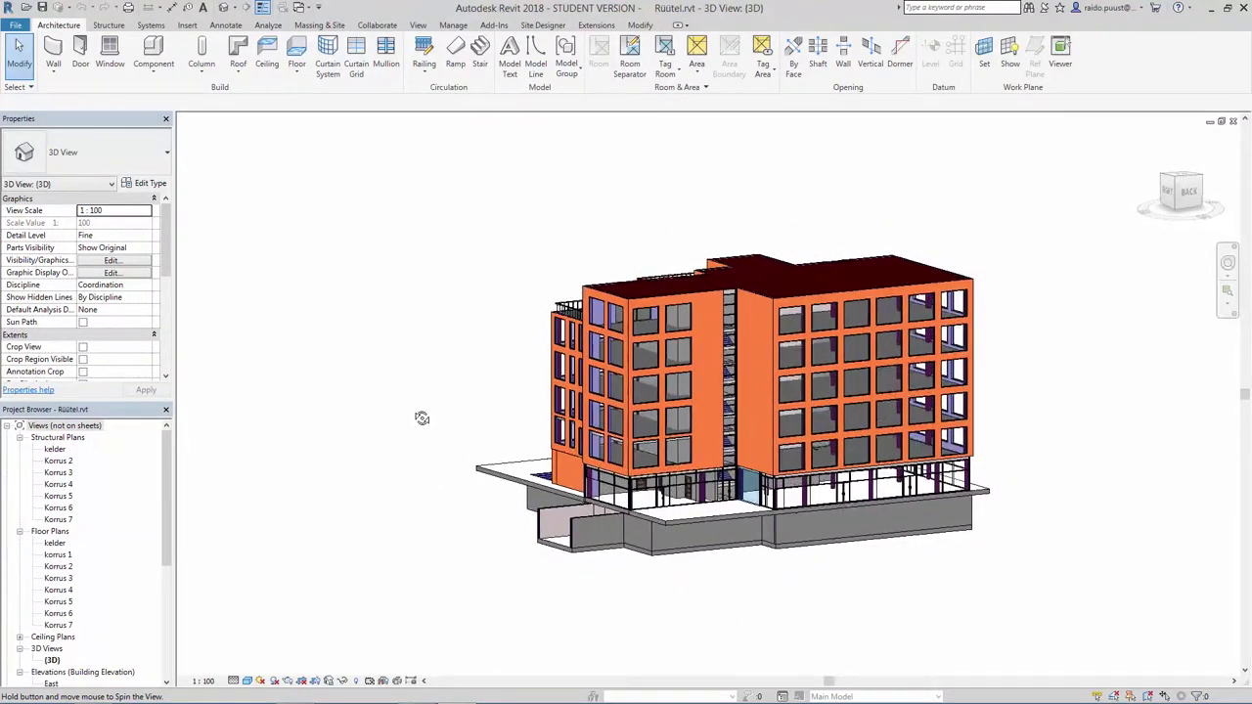
scroll(780, 576, up, 3)
scroll(783, 575, up, 1)
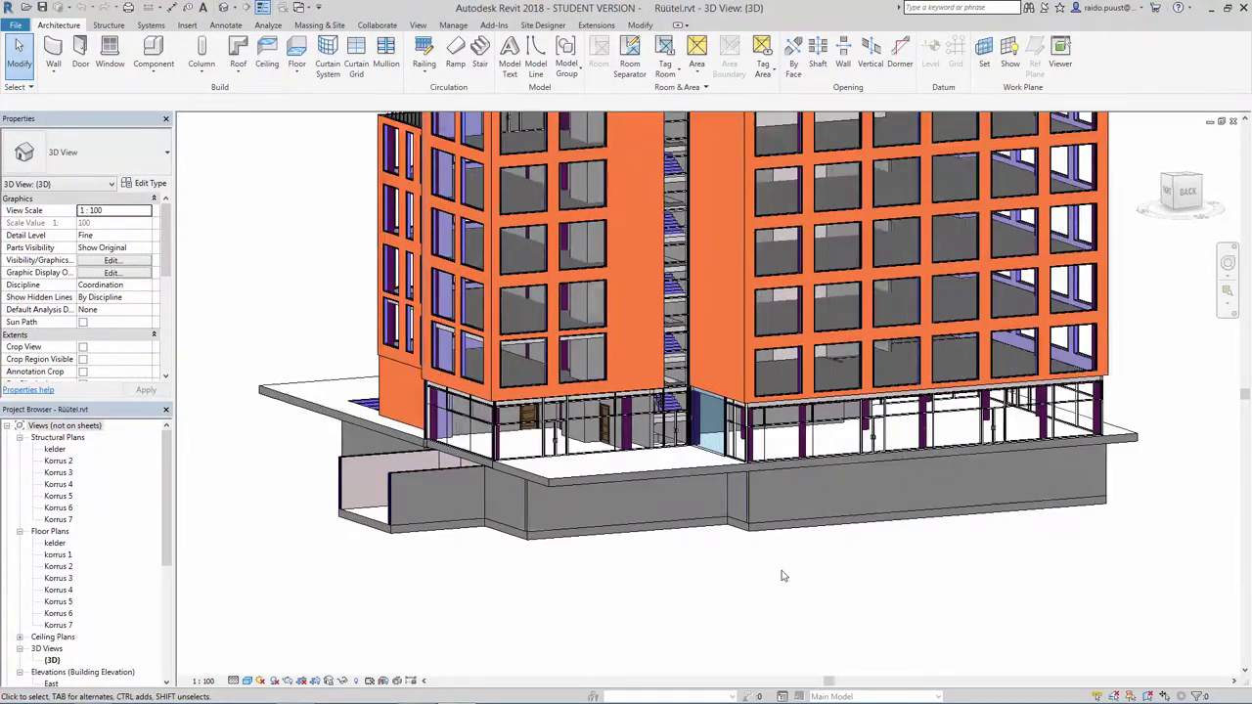
middle_drag(783, 575, 778, 670)
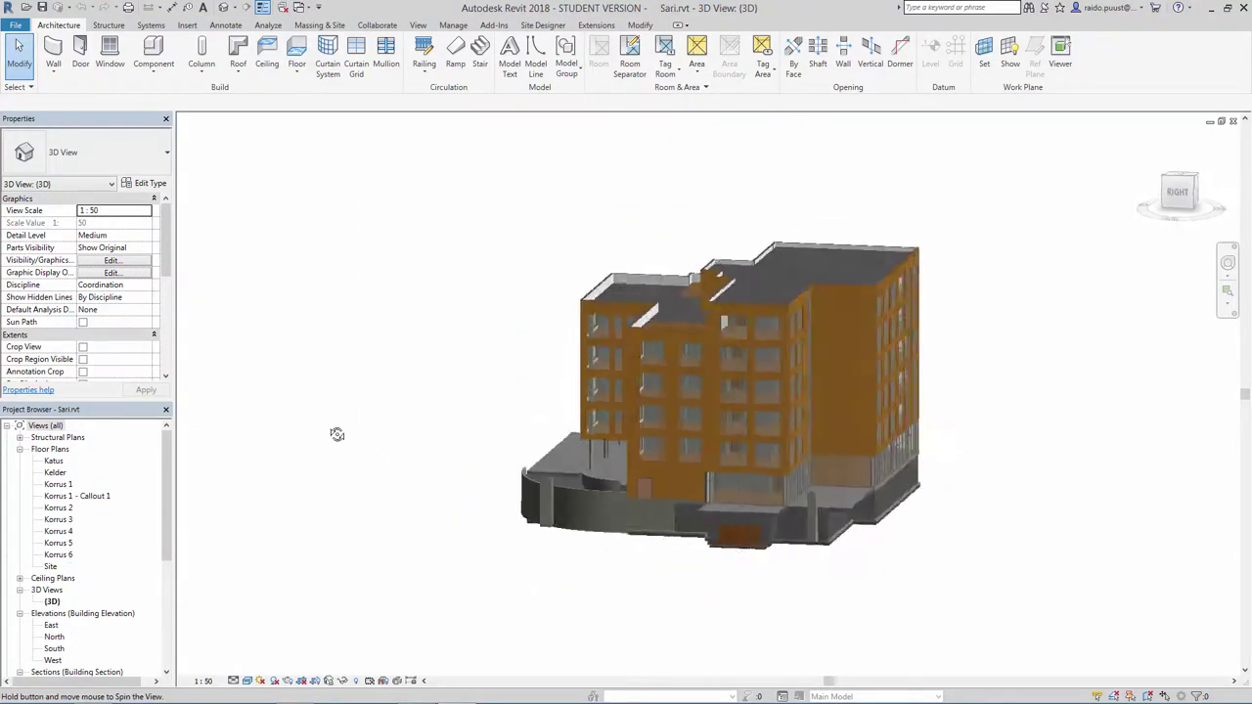
Turn the Sari building toward its front and zoom onto its curved entrance wall.
shift+middle_drag(311, 428, 480, 445)
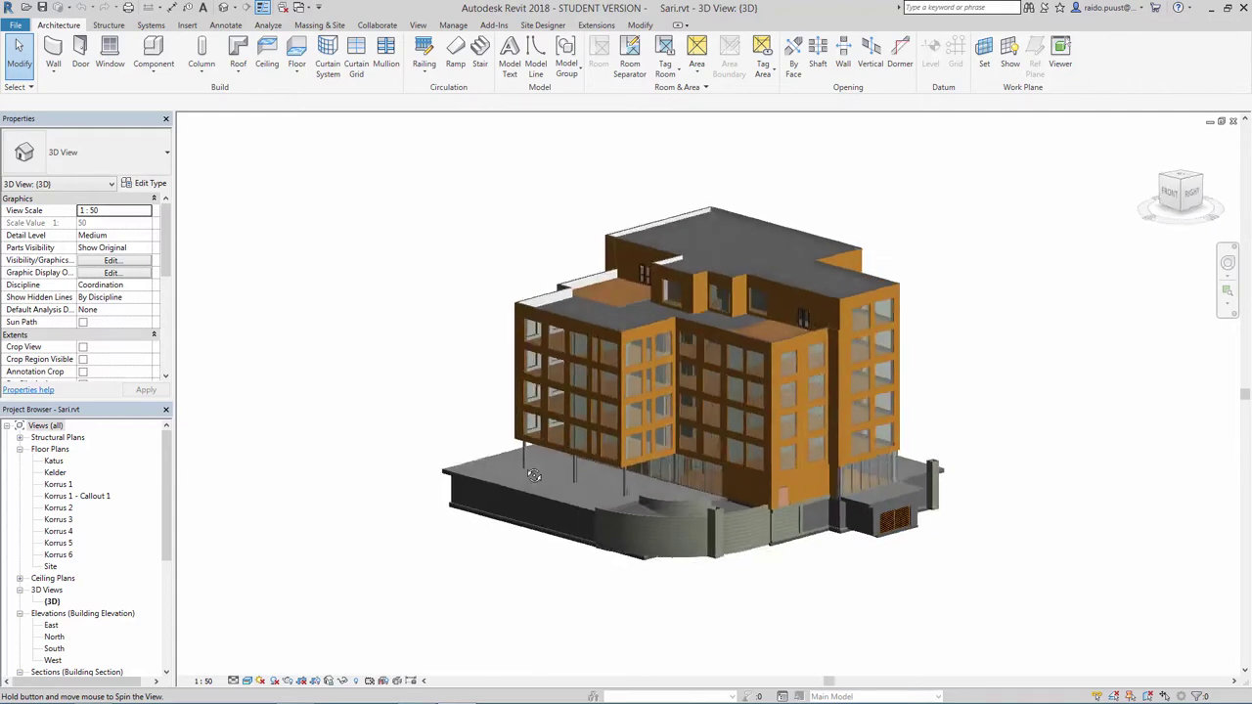
shift+middle_drag(534, 476, 762, 518)
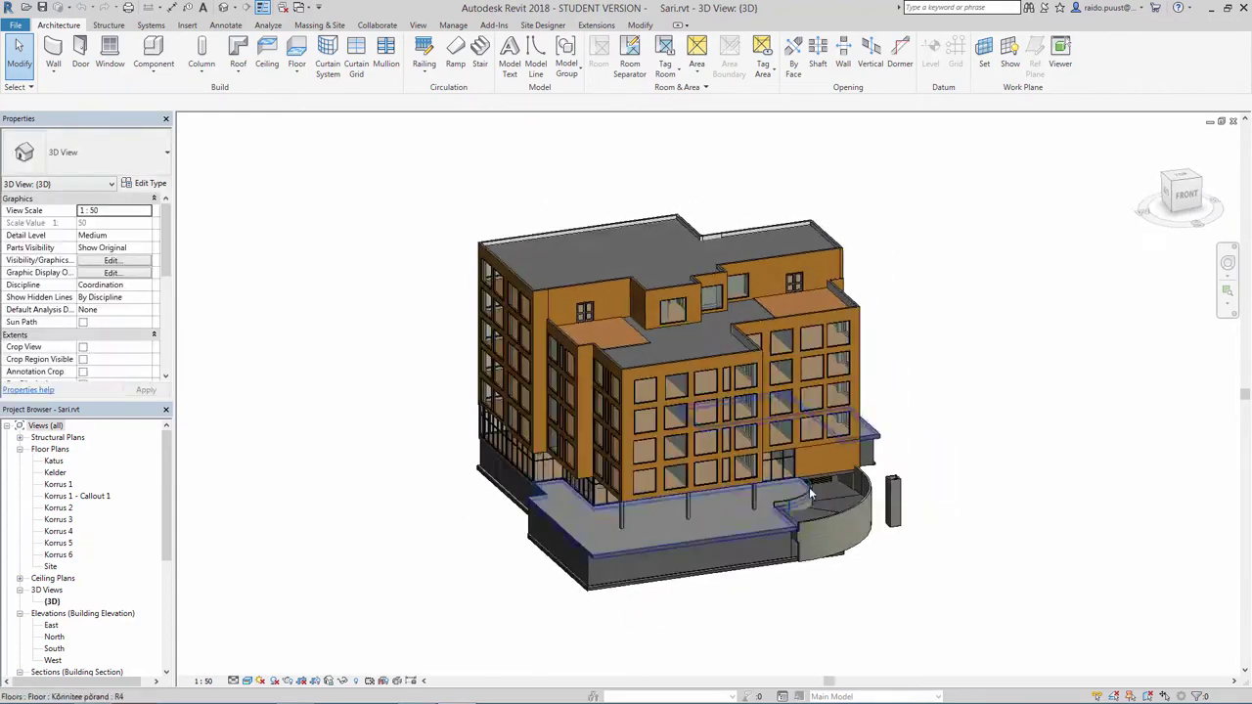
scroll(811, 494, up, 2)
scroll(841, 493, up, 4)
scroll(833, 471, up, 2)
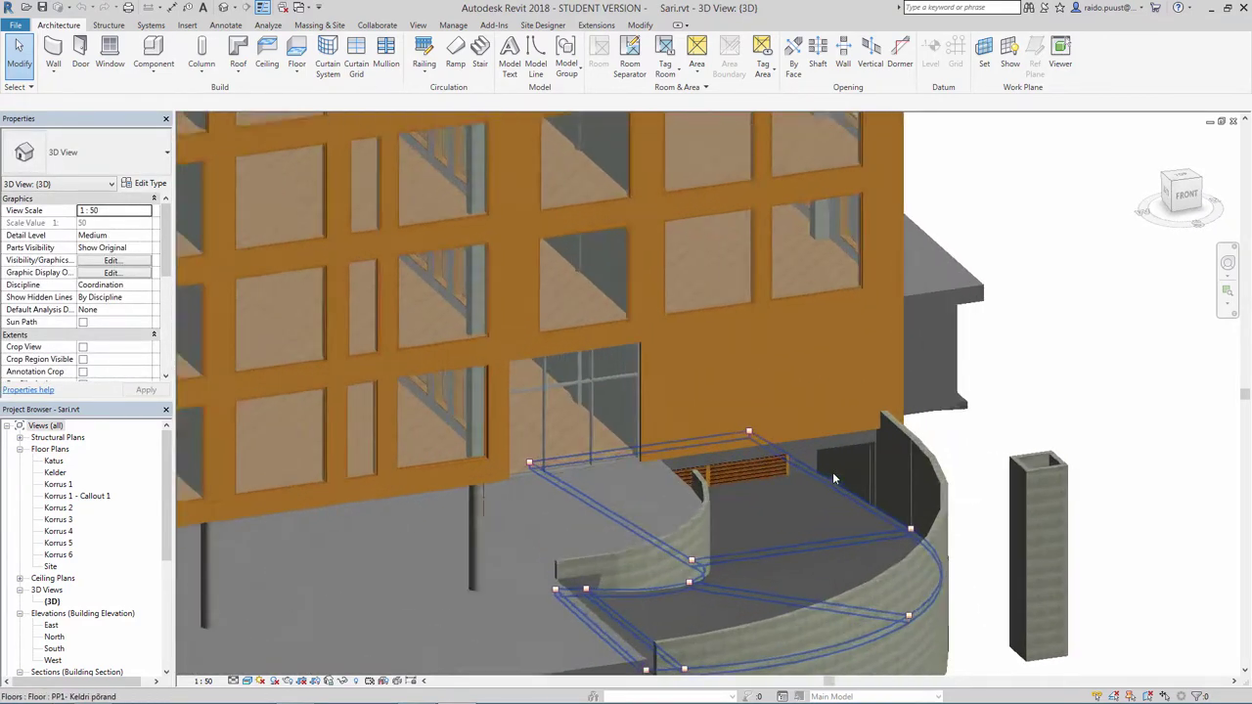
scroll(792, 566, up, 3)
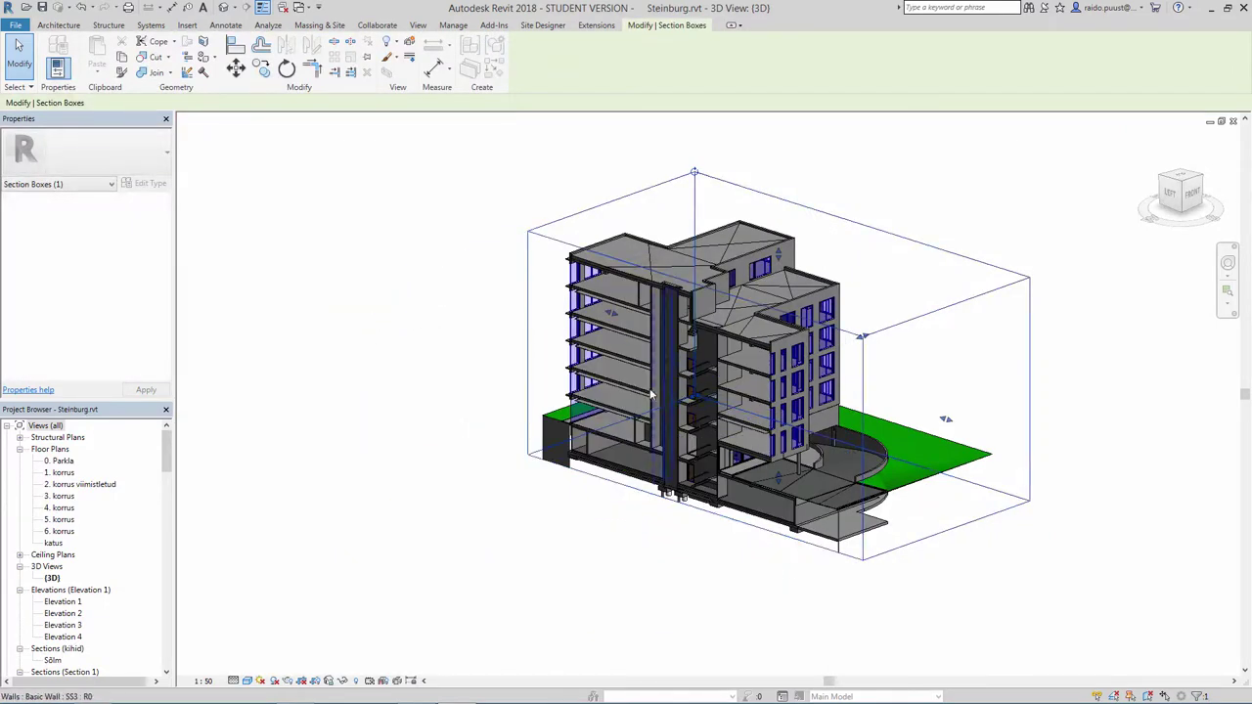
Zoom into the sectioned Steinburg floors and orbit the building toward its left side.
scroll(647, 390, up, 3)
scroll(639, 369, up, 2)
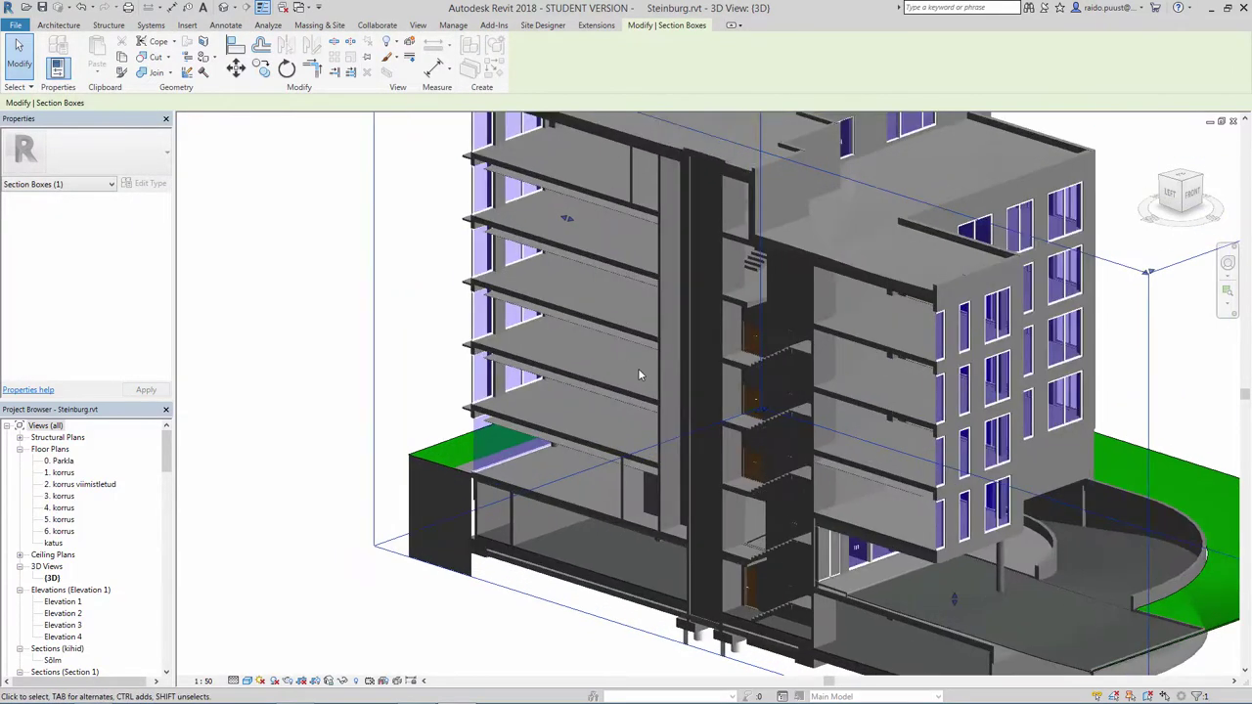
mouse_move(638, 368)
shift+middle_down()
mouse_move(719, 374)
mouse_move(425, 319)
mouse_move(420, 350)
mouse_move(456, 383)
mouse_move(516, 406)
shift+middle_up()
shift+middle_drag(901, 337, 742, 332)
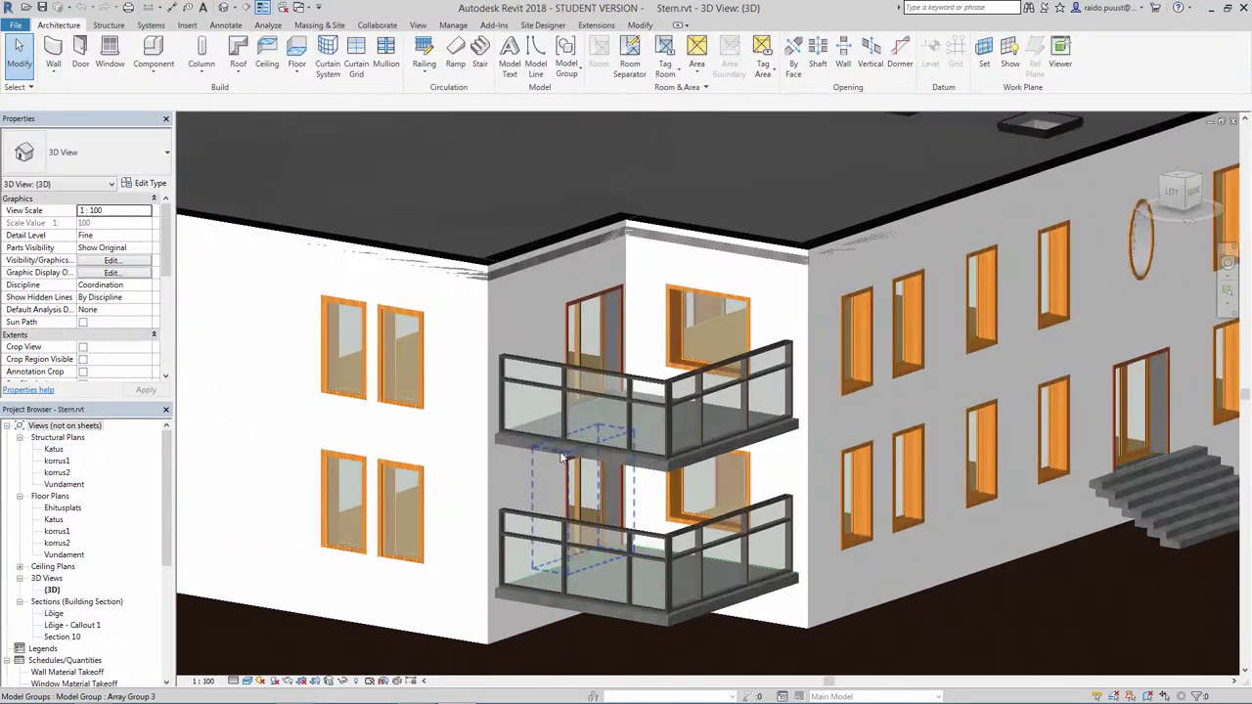
Zoom and orbit out to show the whole Stern building, then turn the Tamm block to its left end.
scroll(642, 368, down, 2)
scroll(643, 363, up, 5)
scroll(643, 363, down, 6)
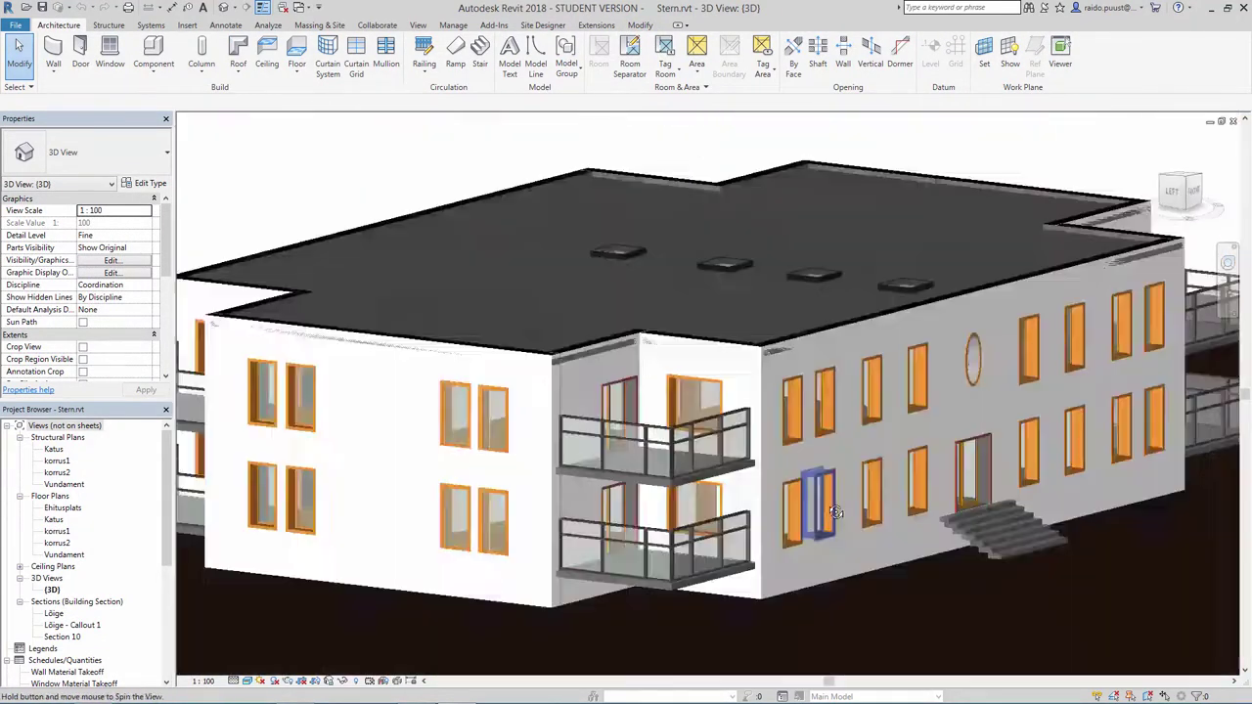
mouse_move(643, 363)
shift+middle_down()
mouse_move(805, 507)
mouse_move(622, 486)
shift+middle_up()
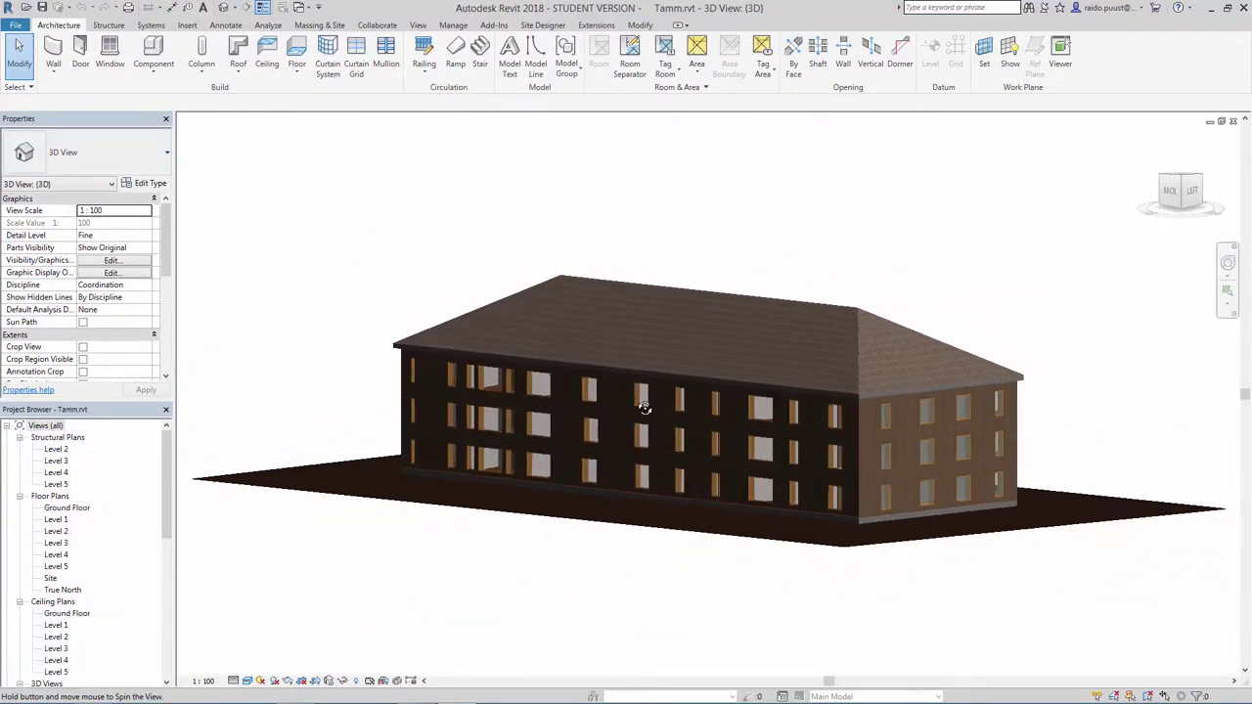
shift+middle_drag(612, 408, 539, 407)
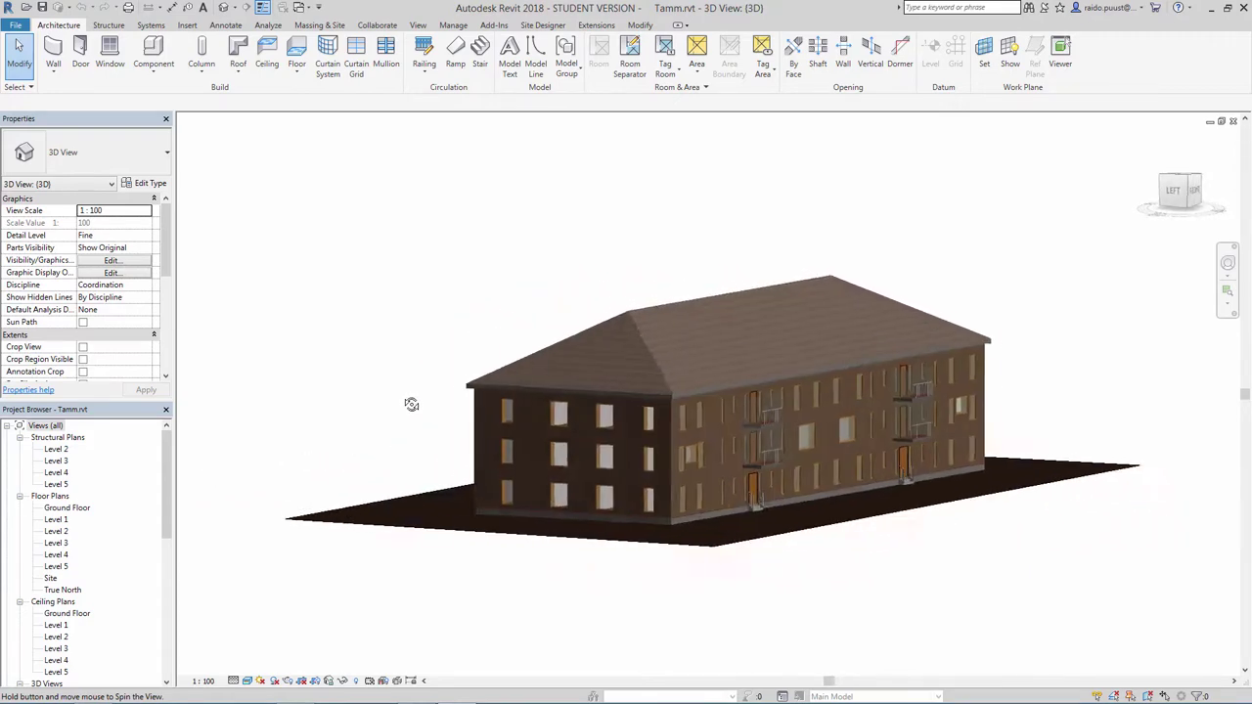
shift+middle_drag(411, 404, 391, 422)
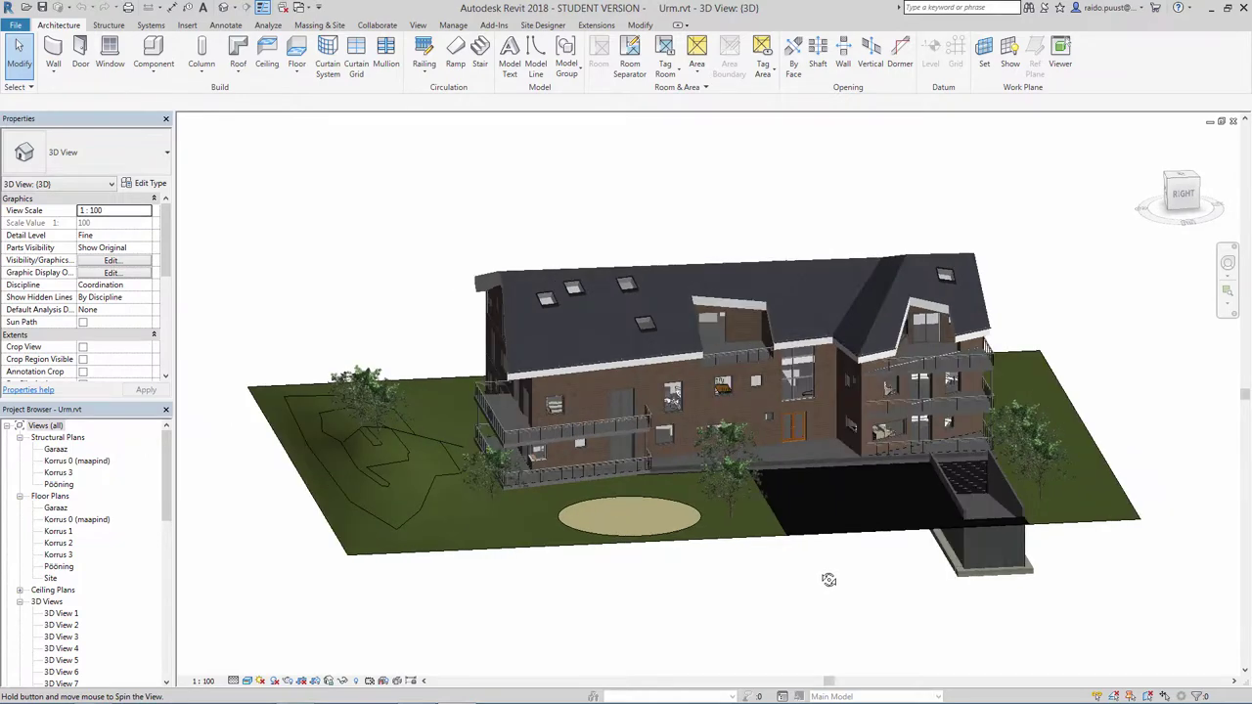
Orbit the Urm house to its right end, zoom in and circle around its balconies.
shift+middle_drag(746, 585, 690, 584)
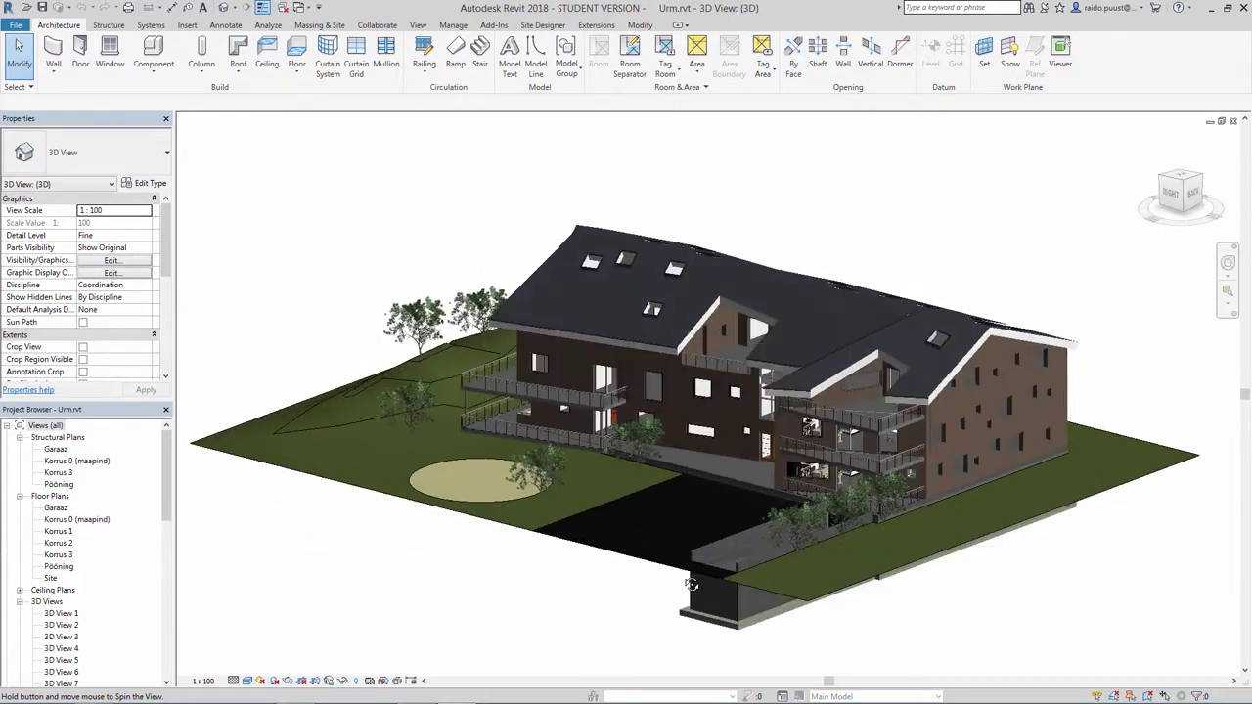
scroll(861, 459, up, 2)
scroll(923, 378, up, 2)
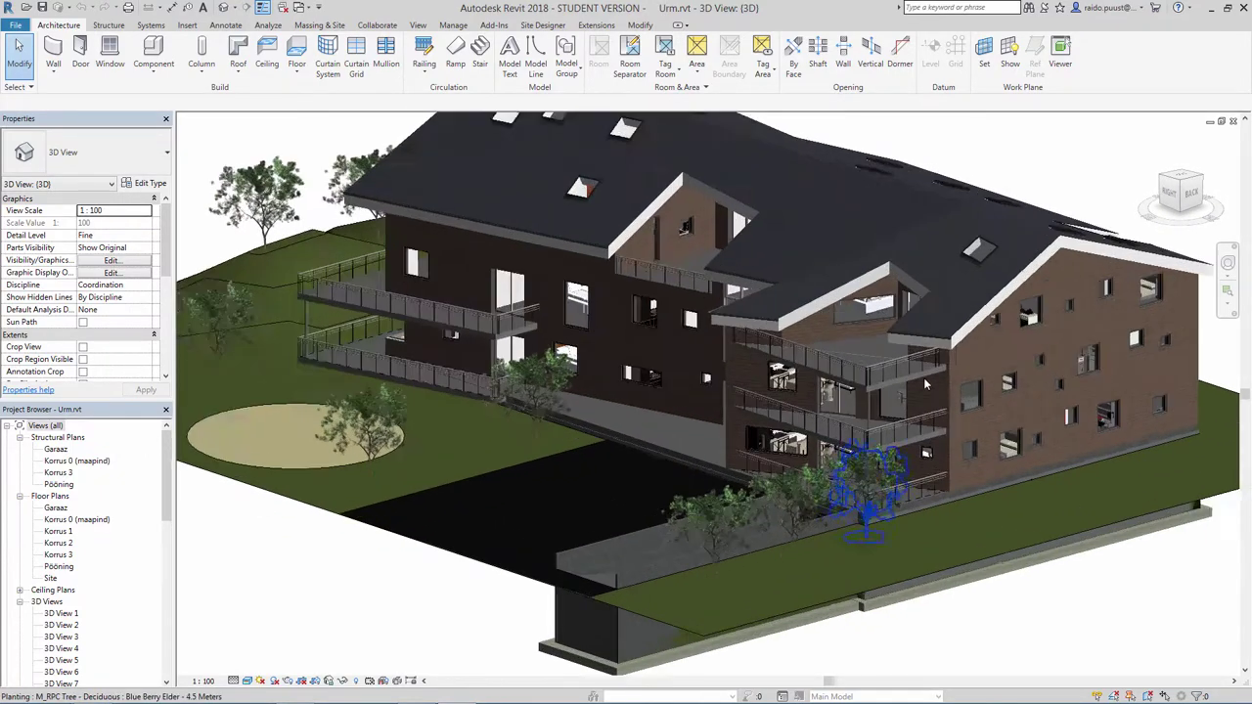
scroll(924, 378, up, 2)
scroll(895, 343, up, 1)
scroll(894, 340, up, 2)
scroll(892, 341, up, 2)
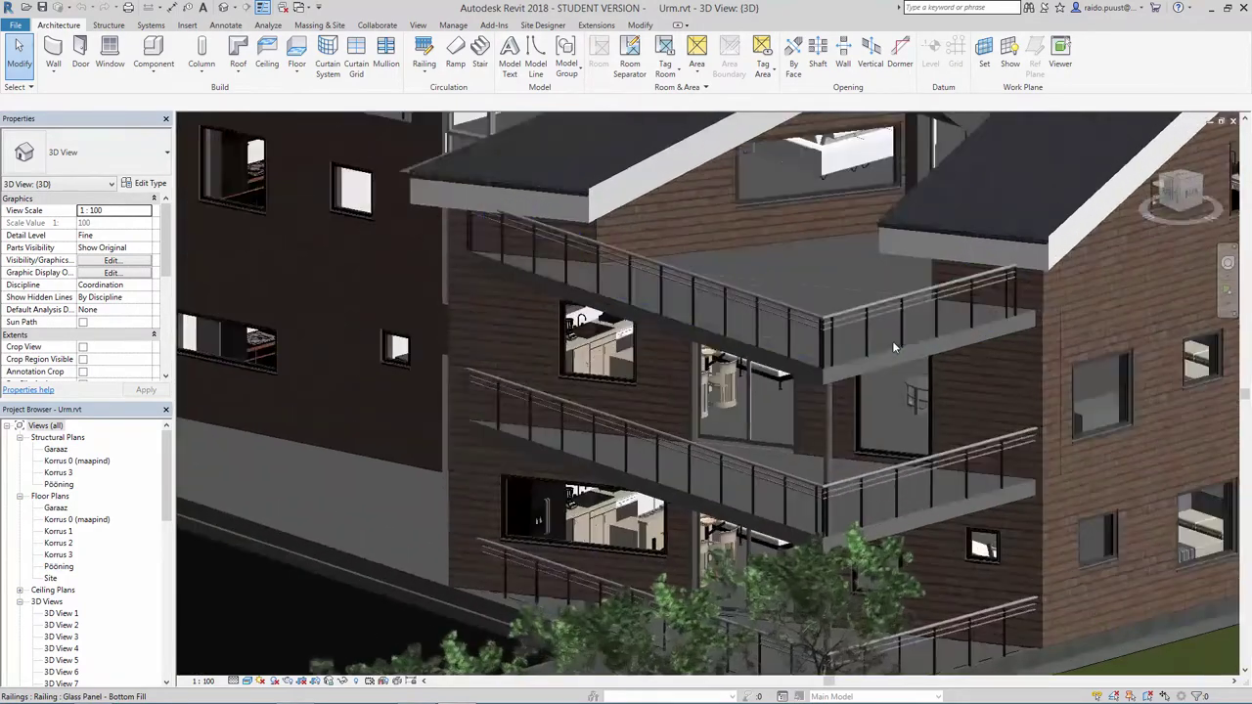
scroll(892, 340, up, 2)
mouse_move(892, 341)
shift+middle_down()
mouse_move(888, 467)
mouse_move(880, 425)
mouse_move(881, 437)
shift+middle_up()
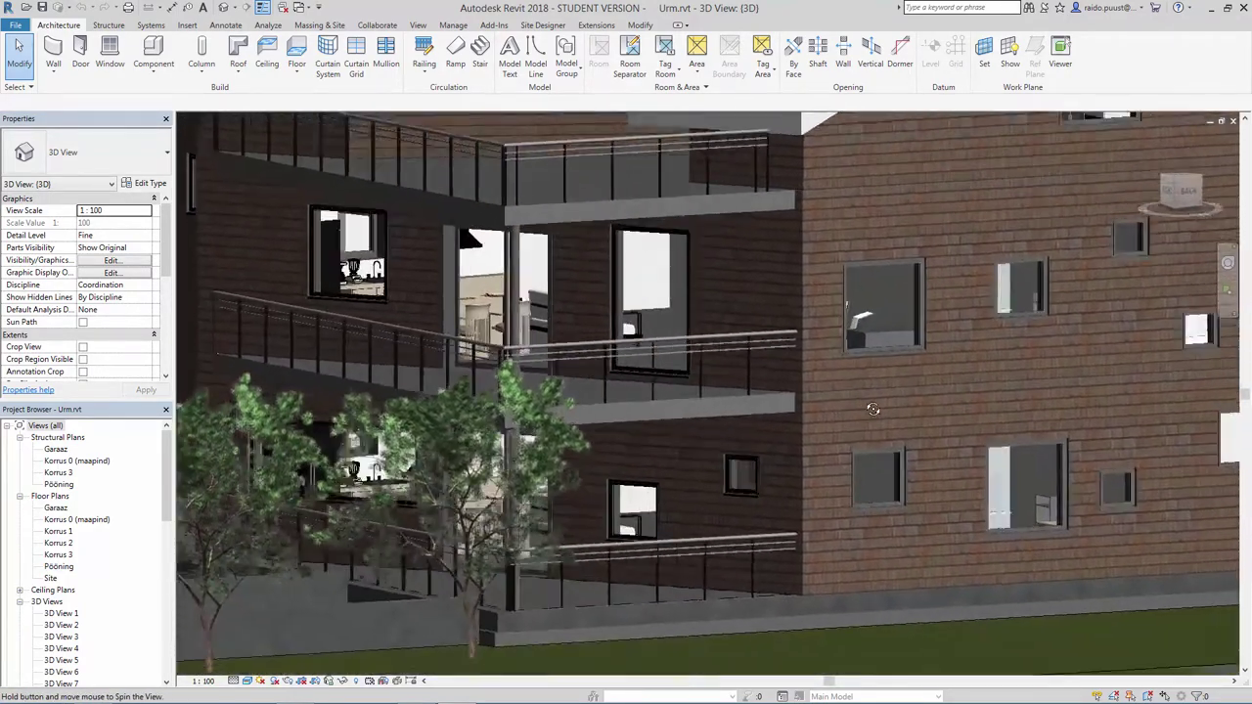
shift+middle_drag(824, 512, 462, 468)
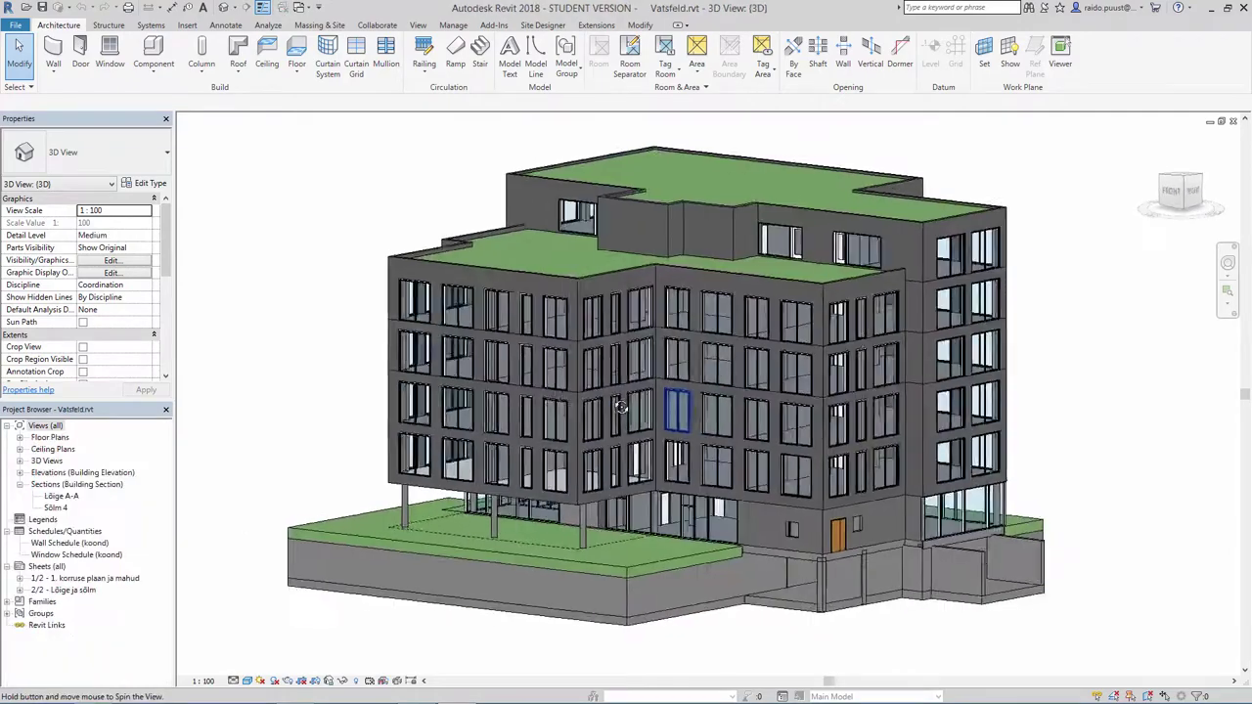
Orbit the Valk block toward its right side, then turn the Vilu building to face its front.
shift+middle_drag(620, 407, 366, 397)
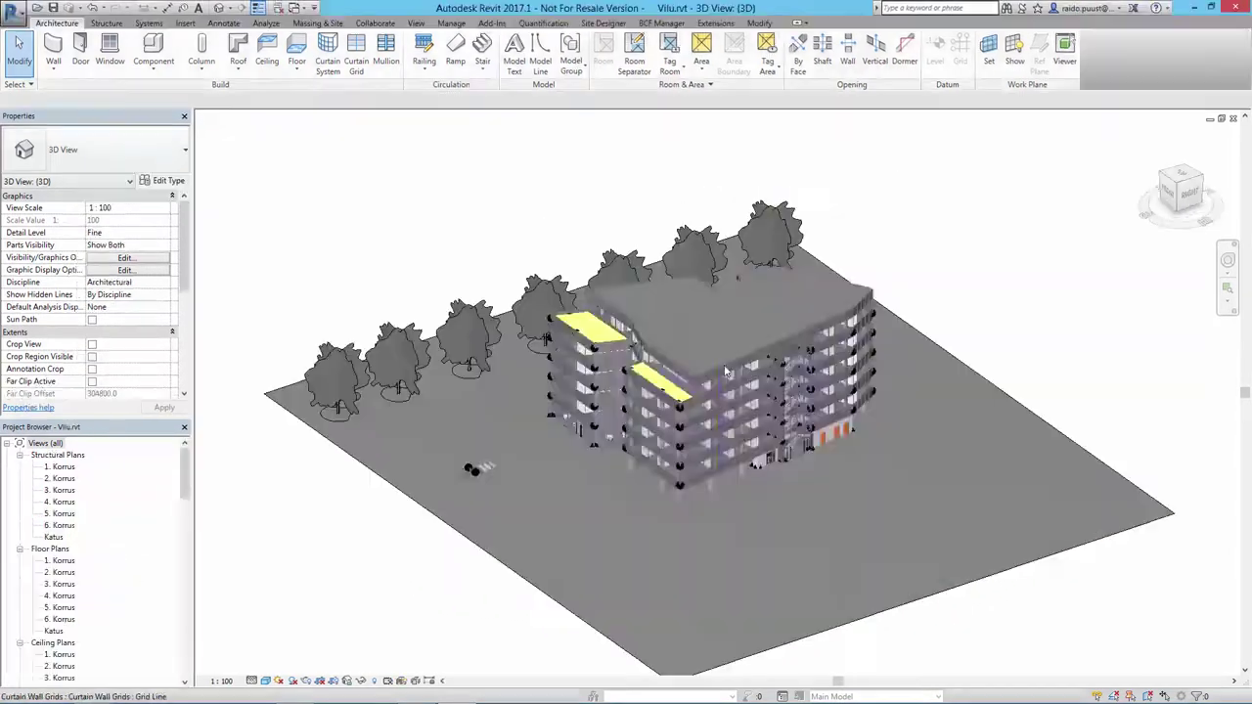
scroll(424, 467, up, 2)
mouse_move(726, 370)
shift+middle_down()
mouse_move(811, 475)
mouse_move(1047, 449)
mouse_move(720, 597)
shift+middle_up()
Zoom in on the Vilu facade and orbit around it behind the row of trees.
scroll(661, 504, up, 2)
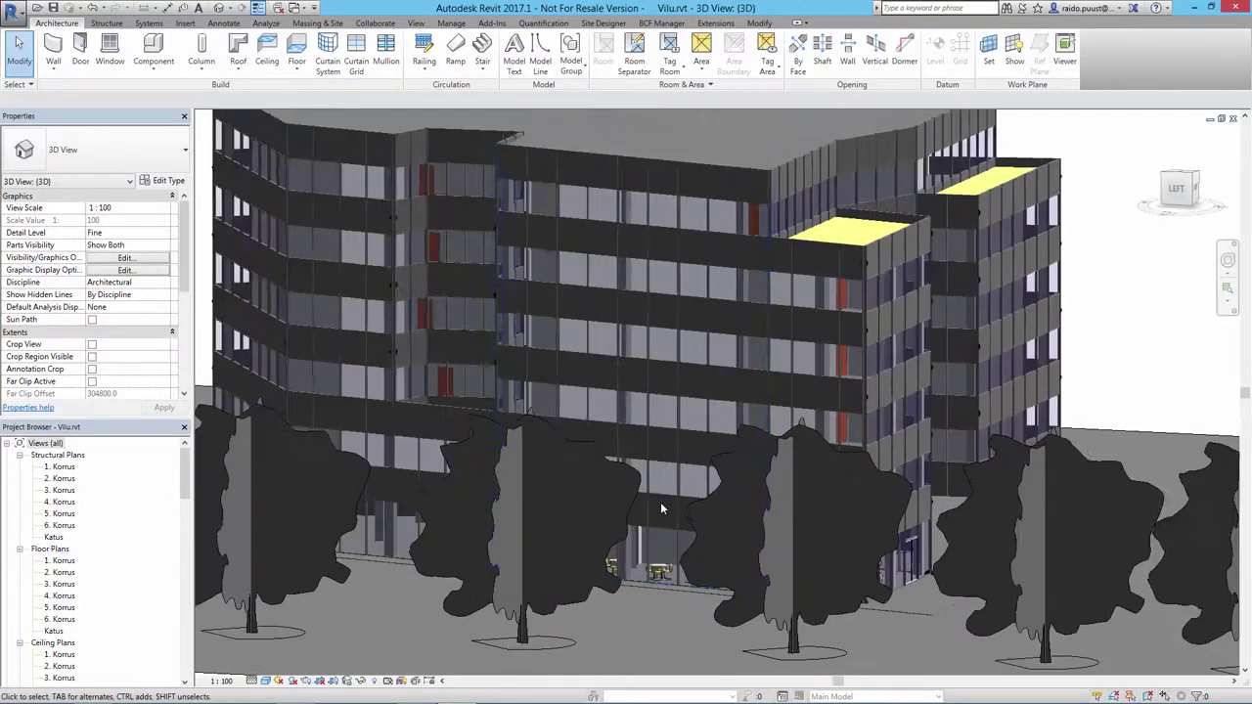
scroll(661, 504, up, 2)
scroll(661, 504, up, 3)
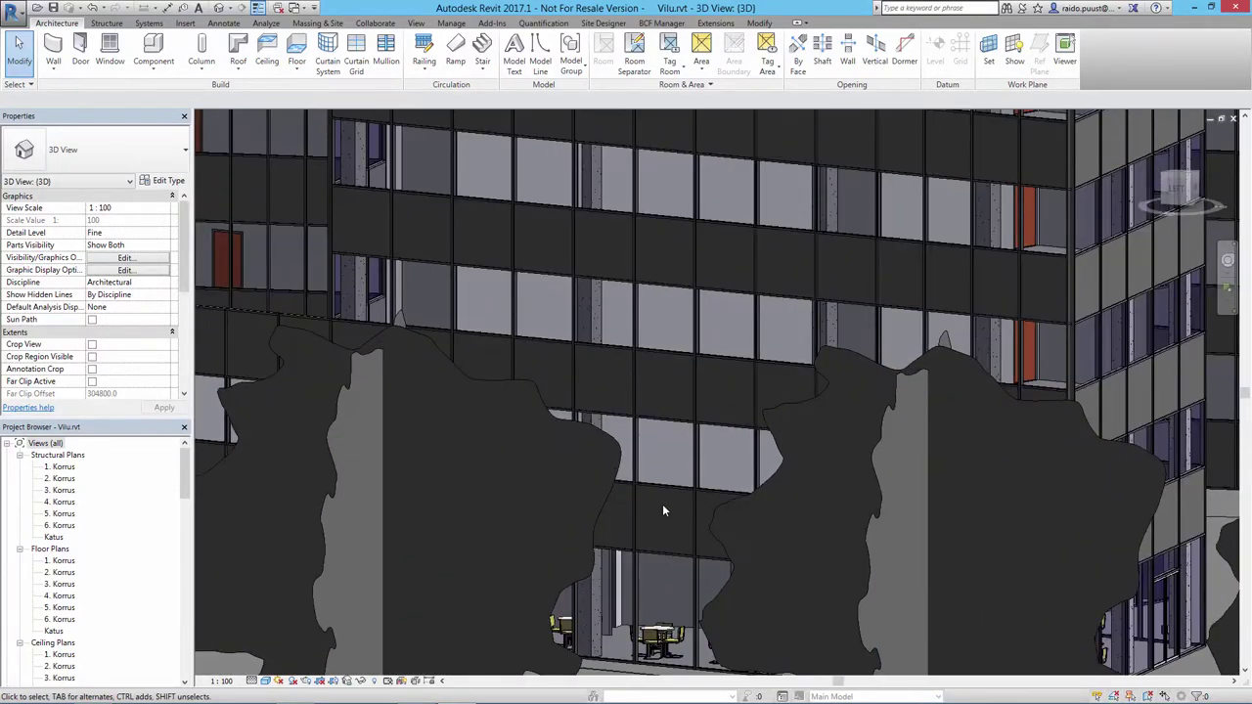
mouse_move(663, 504)
shift+middle_down()
mouse_move(820, 529)
mouse_move(742, 516)
mouse_move(746, 498)
mouse_move(672, 509)
mouse_move(682, 525)
mouse_move(568, 509)
shift+middle_up()
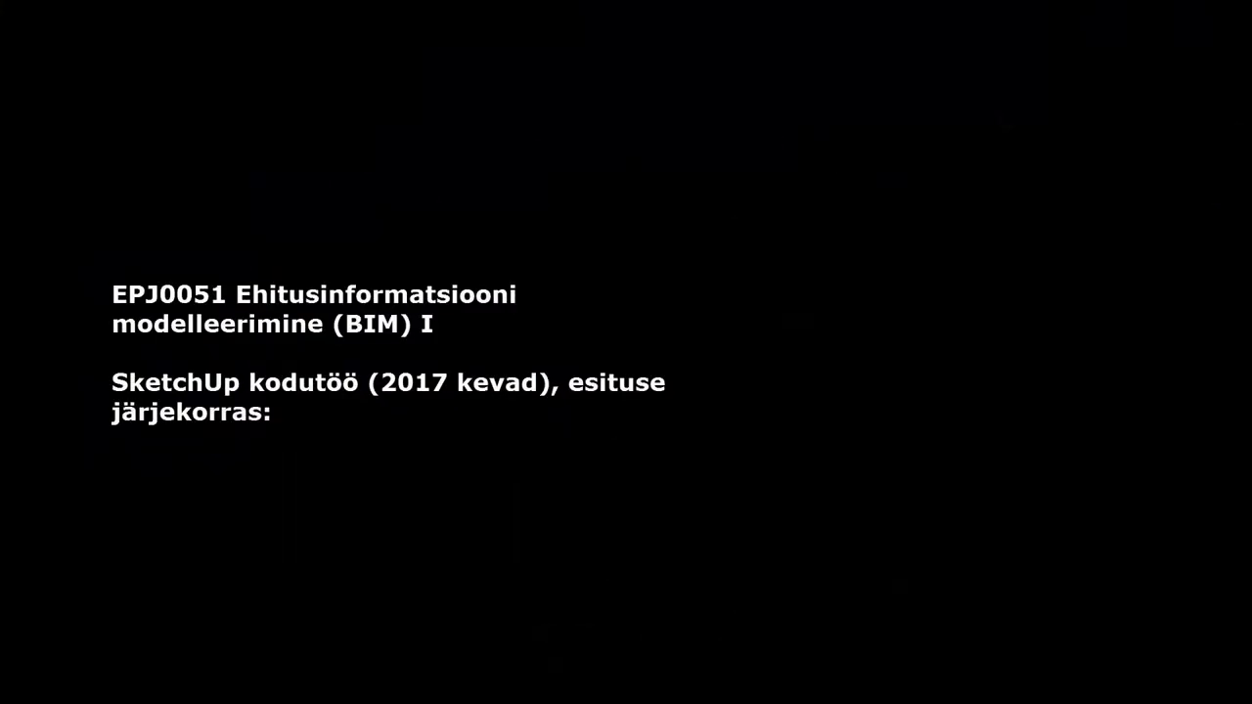